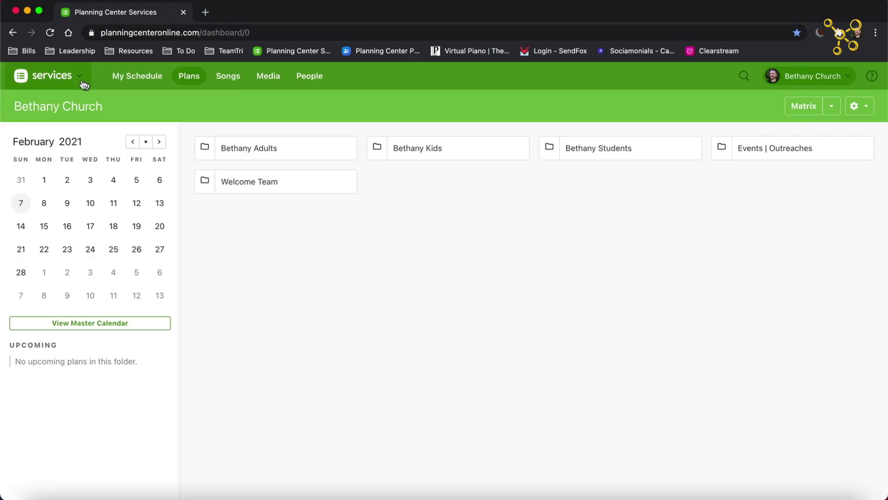
Open the Templates page of Adult Worship in the Bethany Adults folder, listing seven templates.
mouse_move(194, 81)
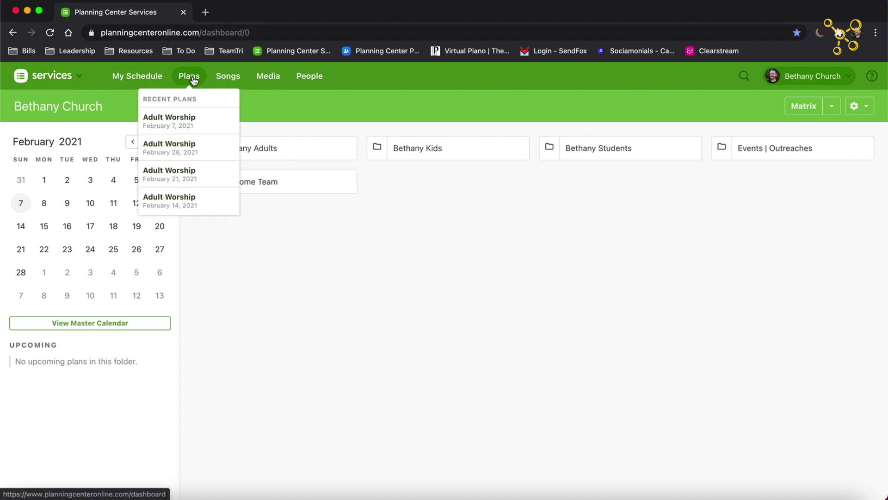
click(262, 149)
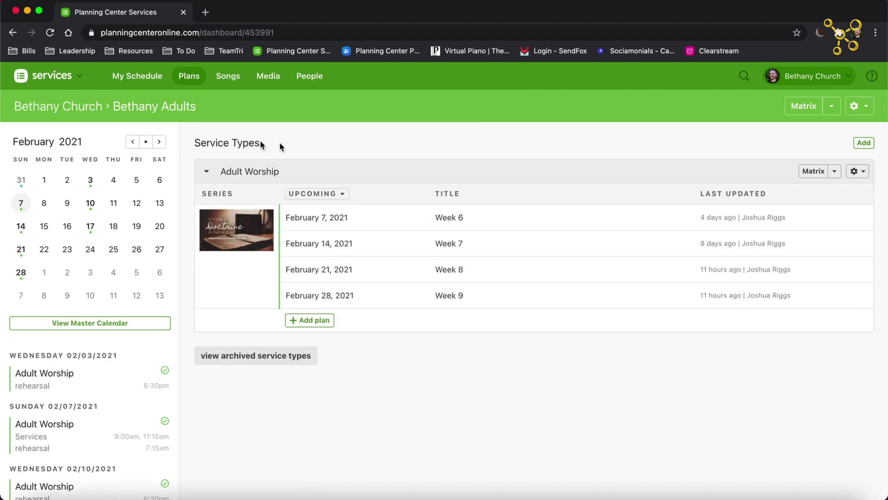
click(863, 172)
click(839, 233)
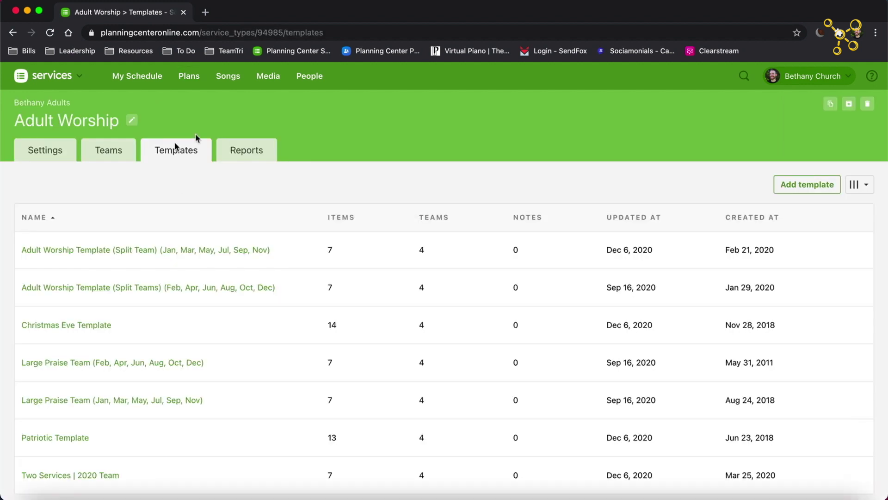
scroll(153, 290, down, 2)
scroll(180, 324, up, 2)
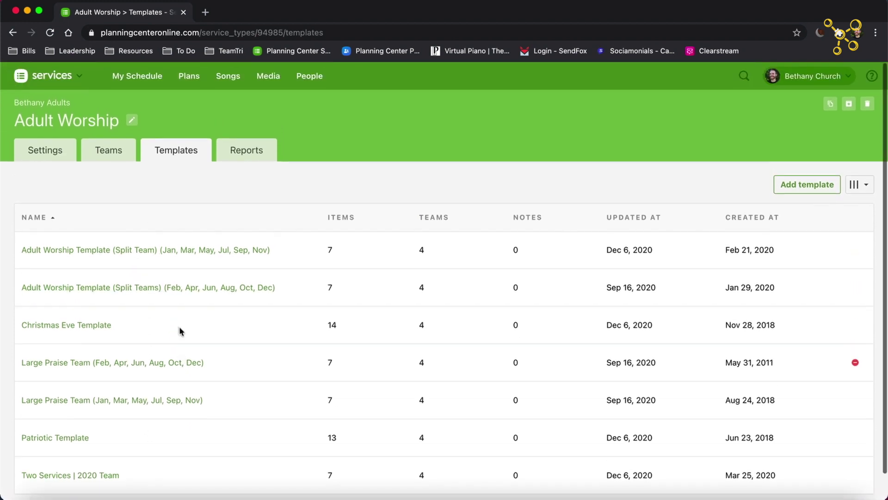
Add a new Adult Worship template named 'Default Sunday Worship'.
click(801, 185)
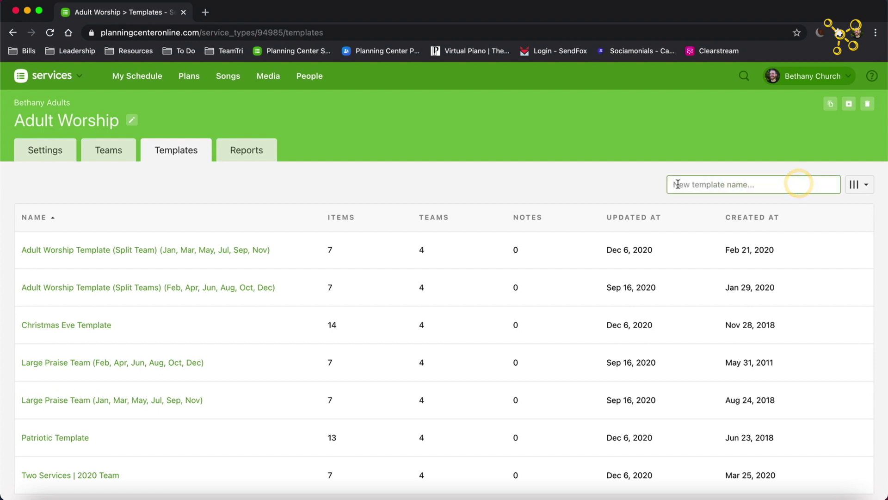
text(Default Sunday Worship)
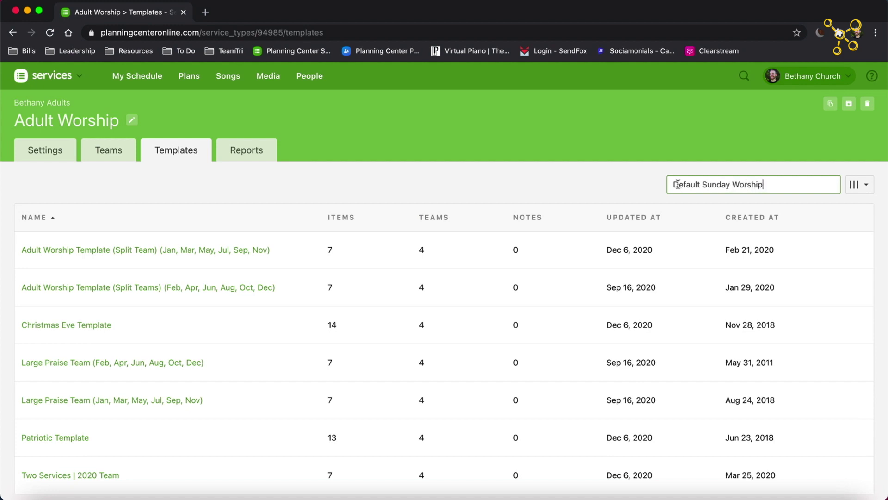
key(Return)
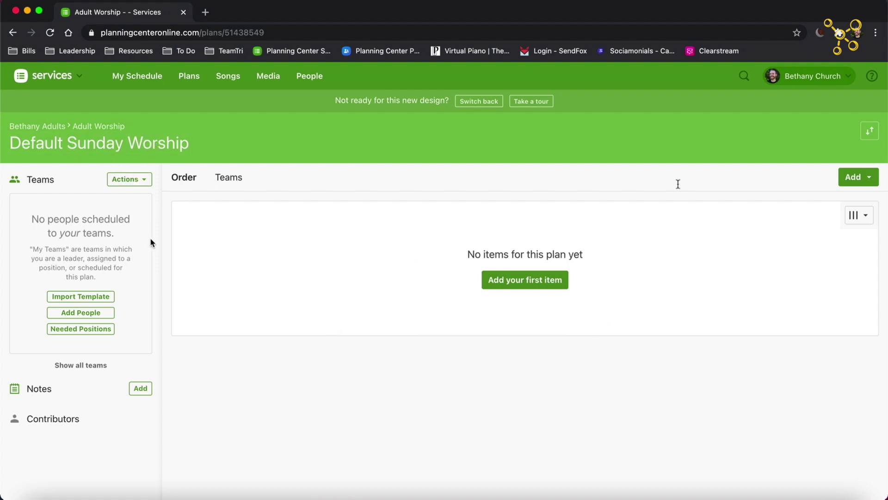
Add a first order item named Countdown, timed Before All.
click(224, 180)
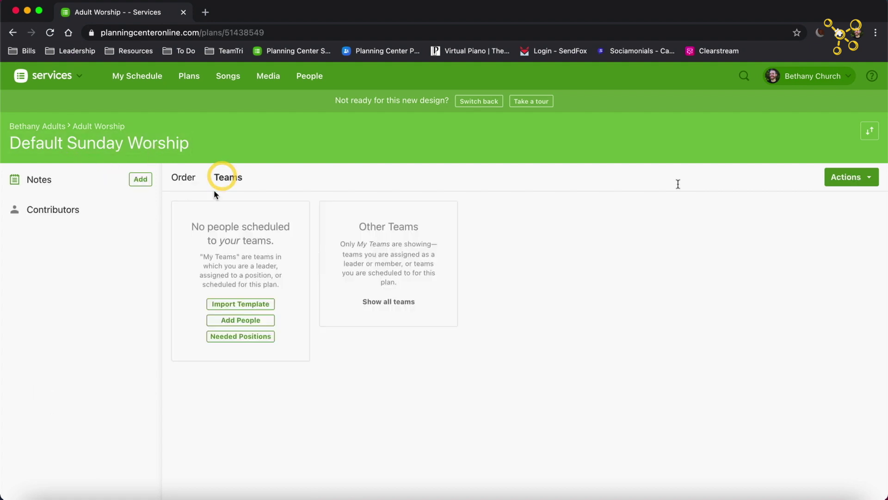
click(183, 181)
click(520, 281)
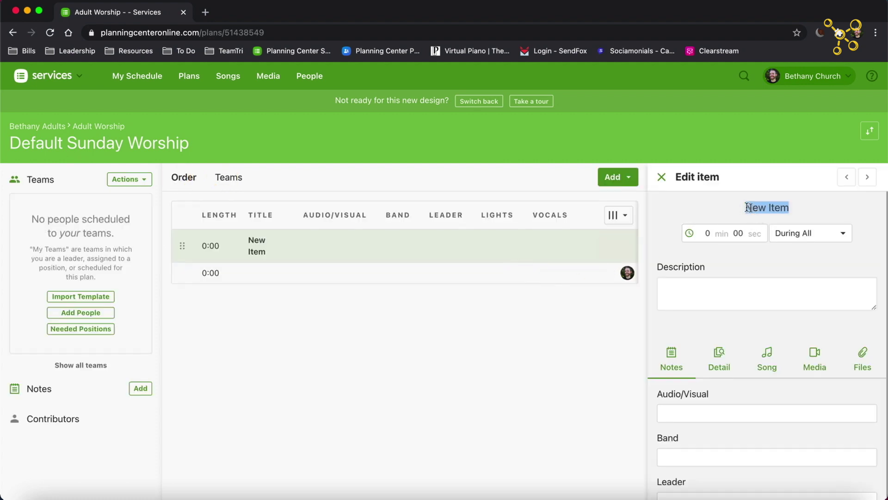
text(Countdown)
click(797, 232)
click(798, 258)
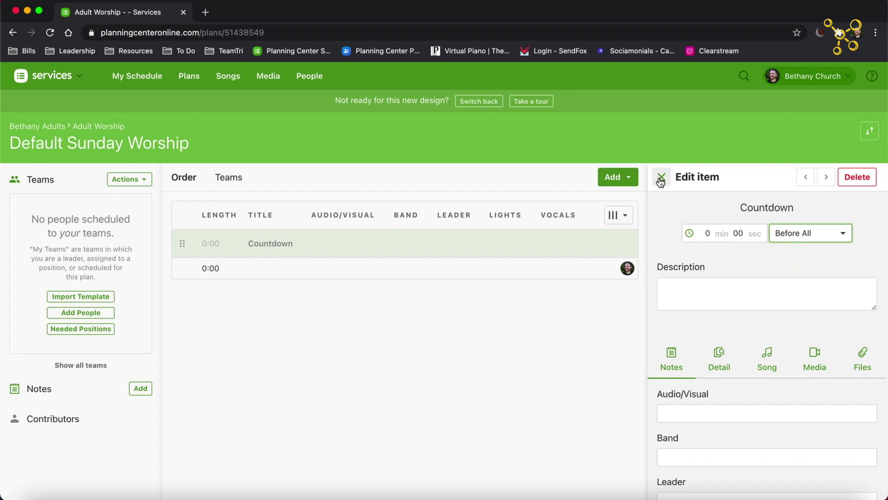
click(663, 178)
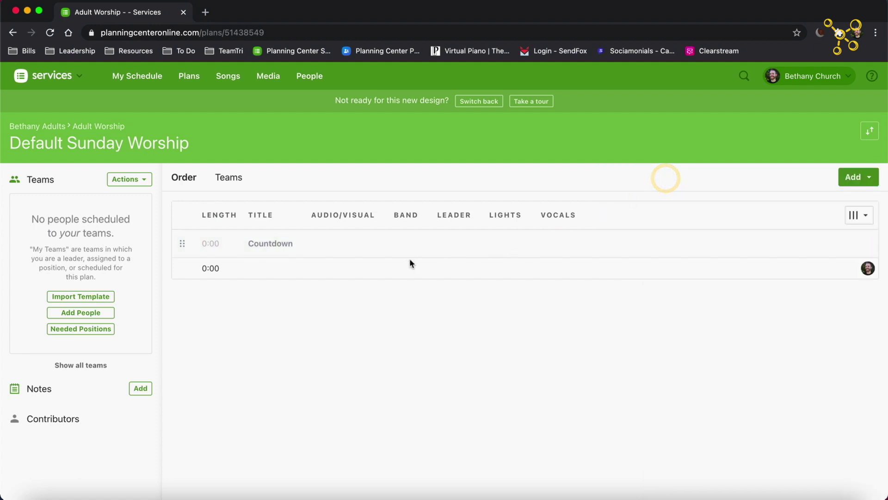
Add a Walk In section header and move it above Countdown.
click(862, 178)
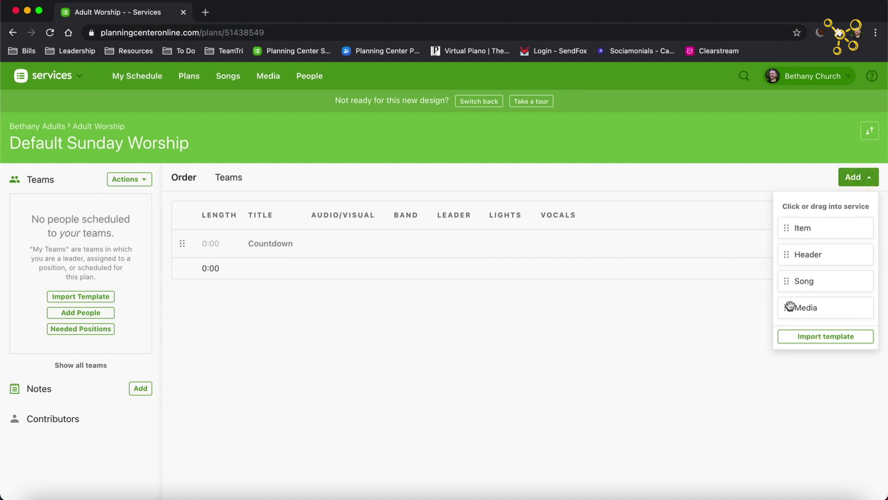
click(606, 358)
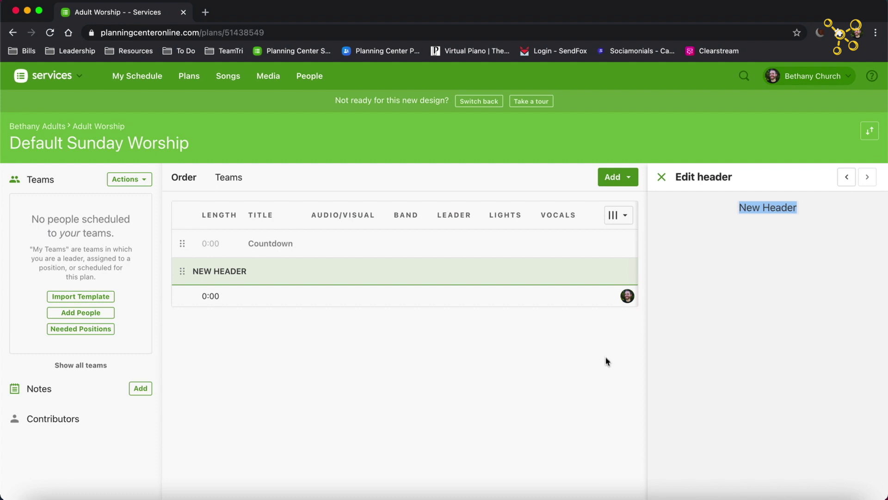
text(Walk In)
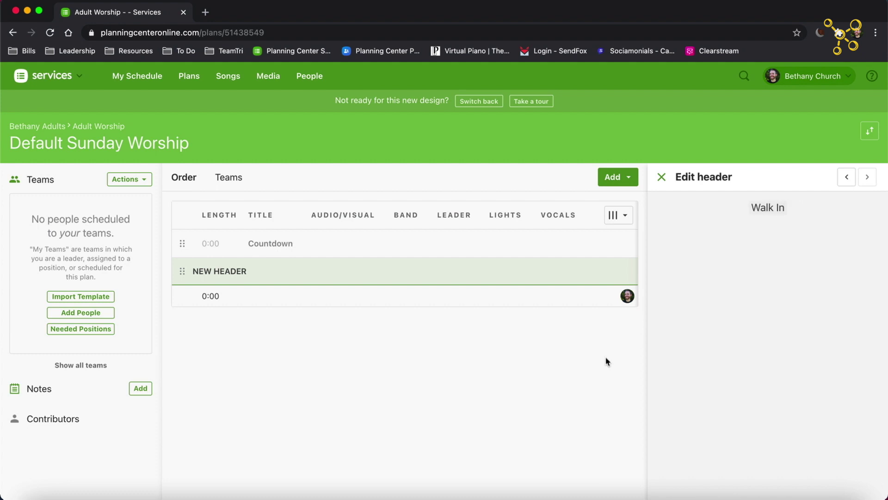
key(Return)
drag(183, 269, 184, 244)
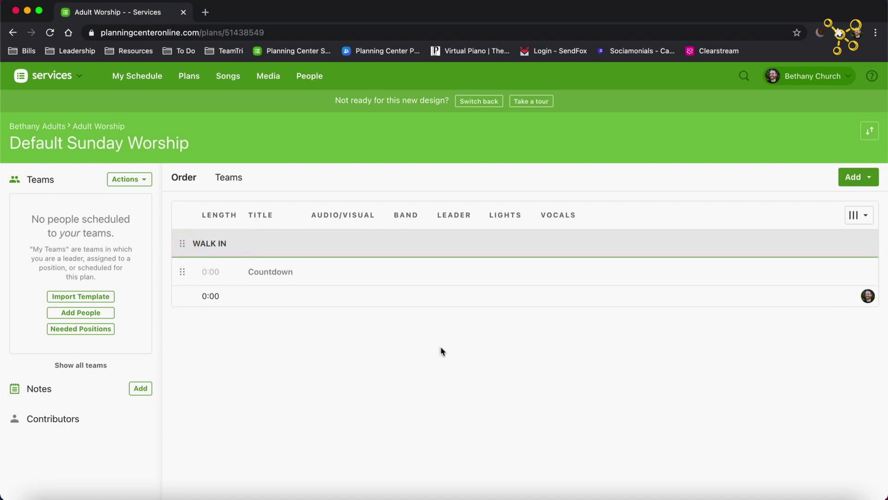
Add Music, Sermon and Announcements headers, then begin a Welcome & Announcements item.
key(h)
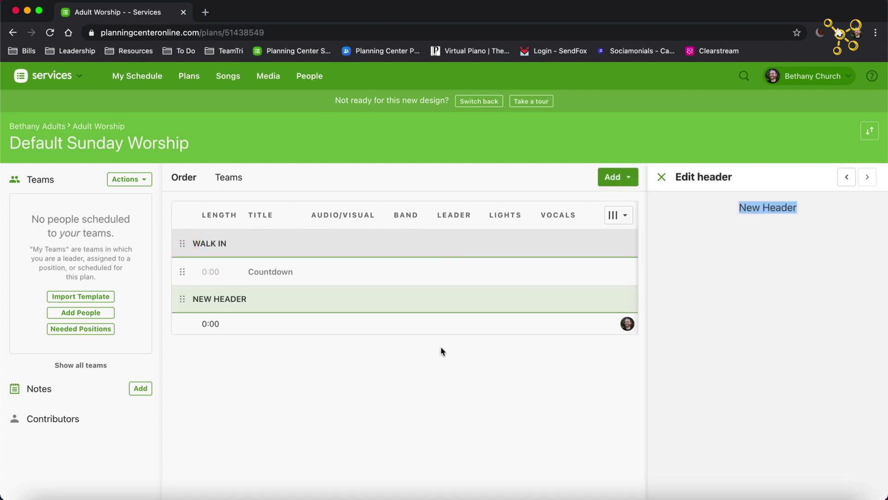
text(Music)
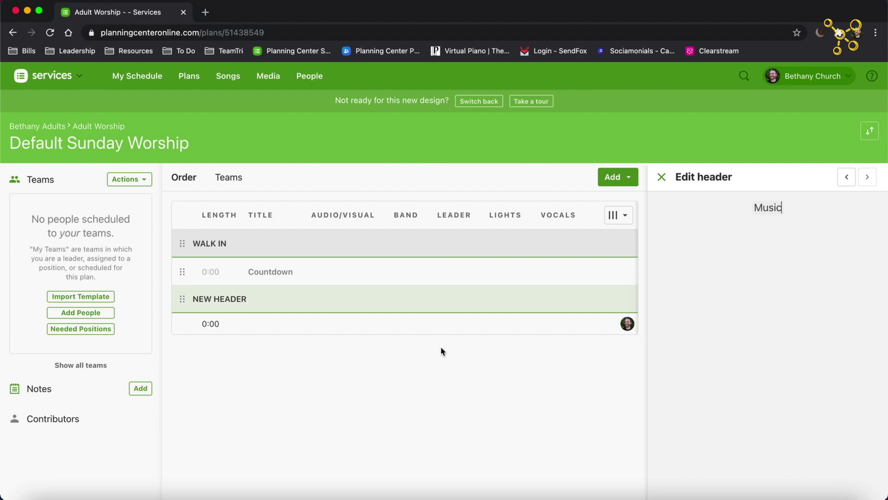
key(Return)
key(h)
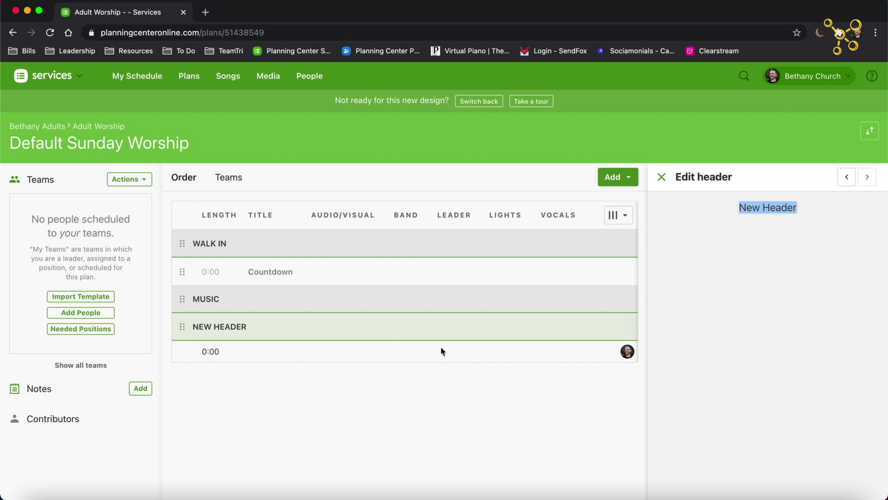
text(Sermon)
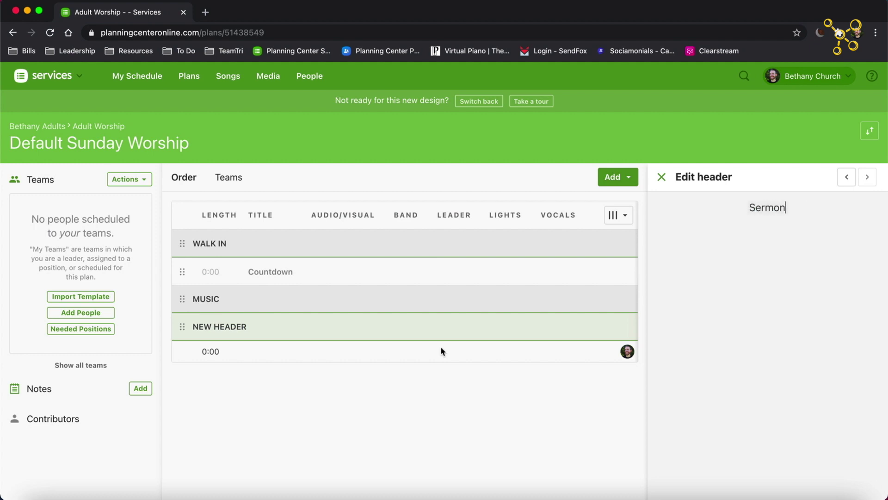
key(Return)
text(hAnnouncements)
key(Return)
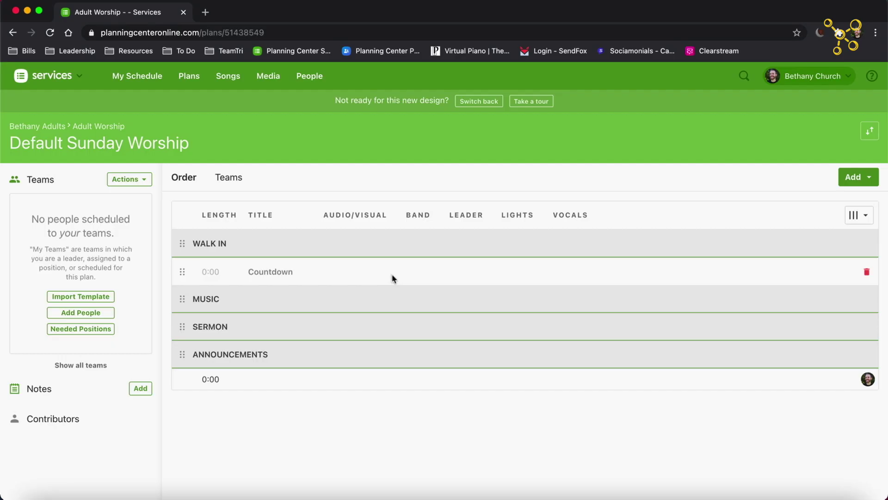
text(i)
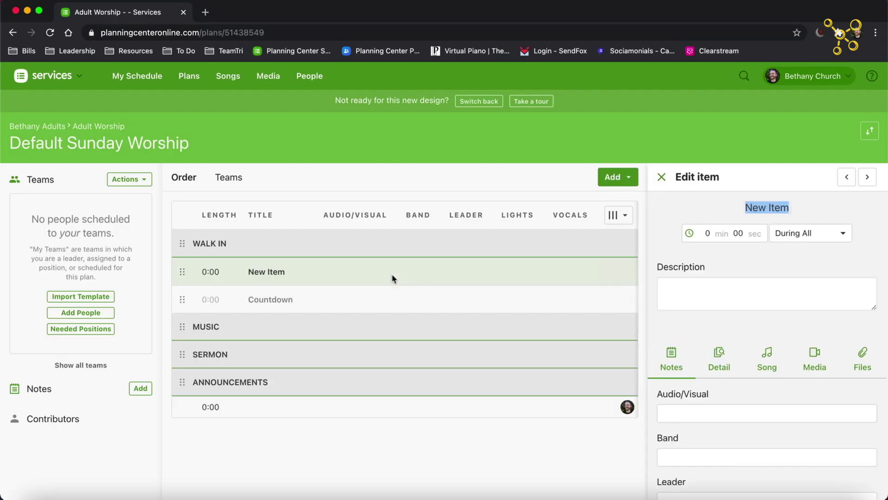
text(Aelcome &)
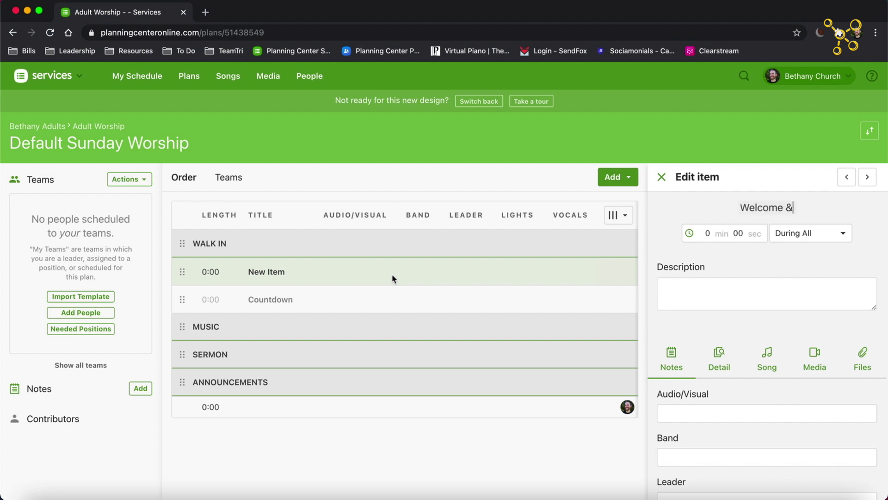
text( Anouncements)
Give Welcome & Announcements a 5:00 length and move it under the Announcements header.
click(708, 233)
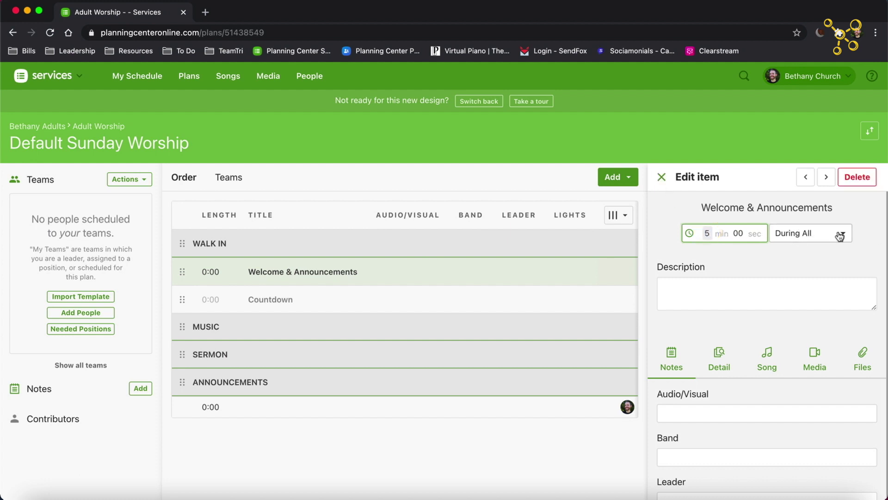
key(Return)
drag(182, 271, 189, 376)
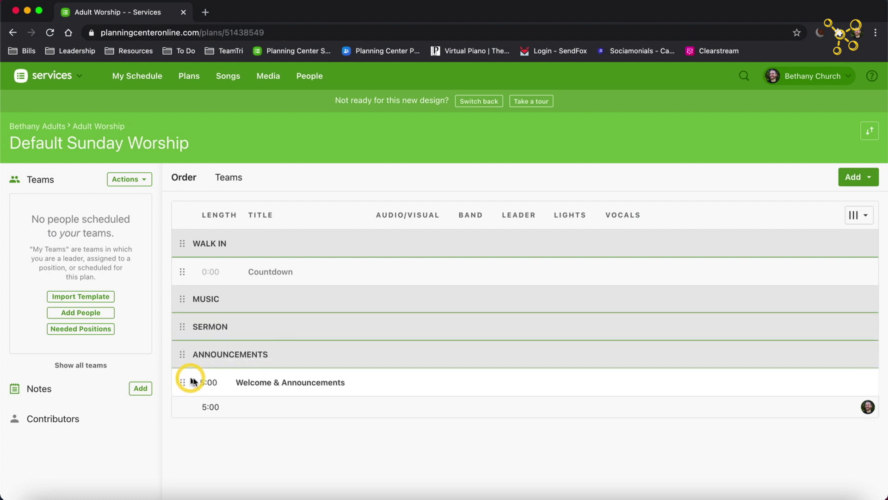
Add a Sermon Bumper item with a 1:30 length.
click(406, 419)
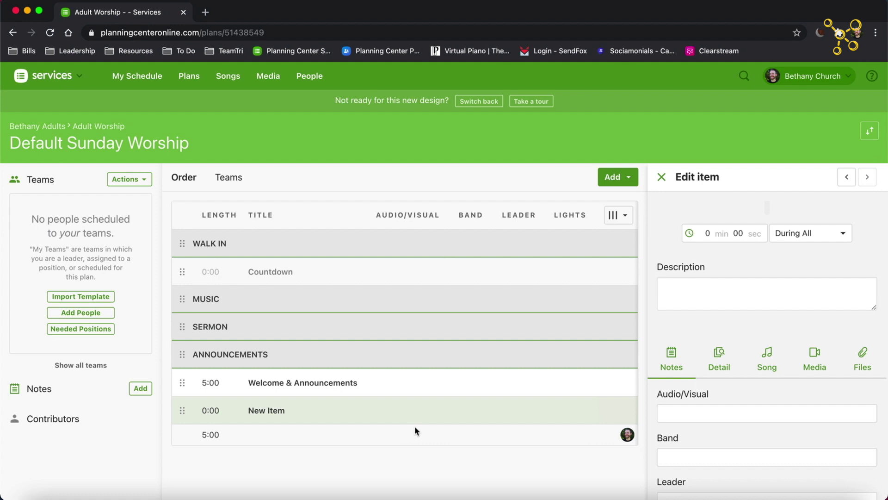
text(Sermon Bumper)
click(706, 233)
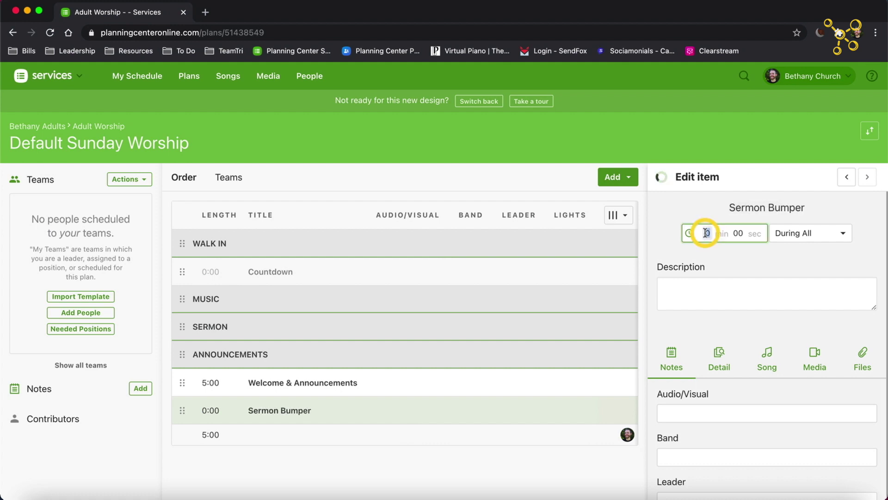
text(1)
key(Tab)
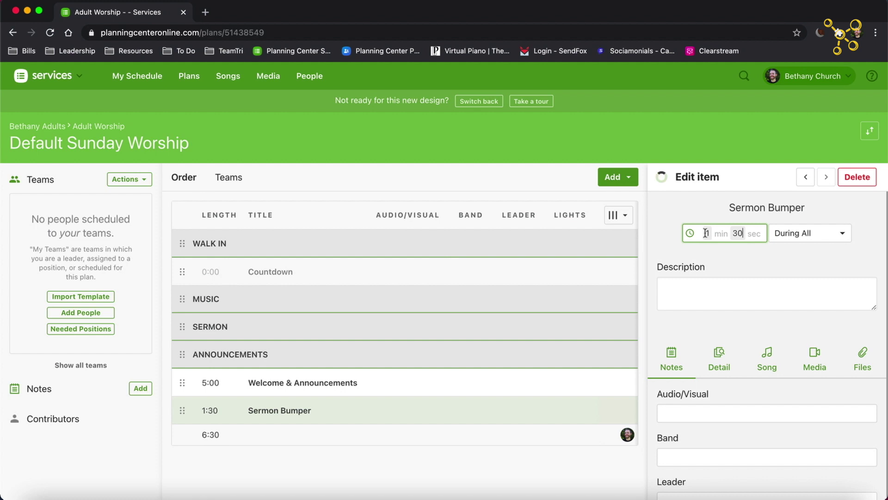
key(Return)
Add a Sermon item of 40 minutes under the Sermon header.
click(504, 363)
text(Sermon)
click(707, 231)
text(40)
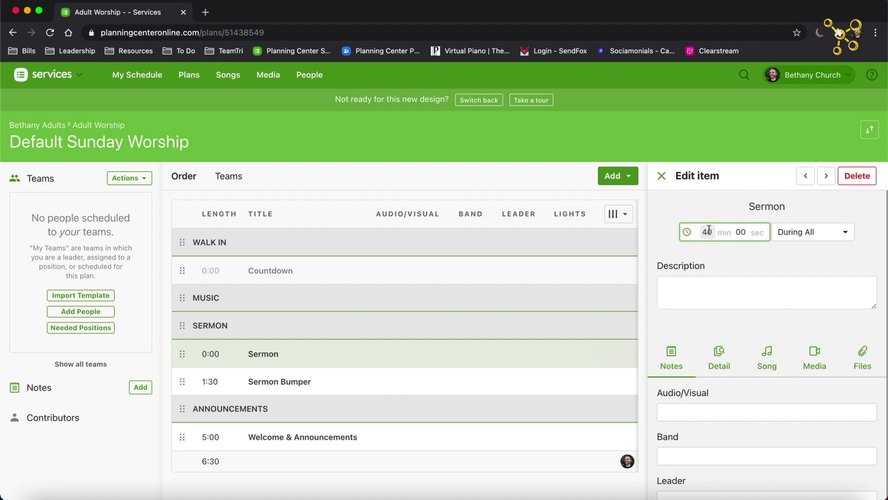
key(Return)
scroll(379, 460, down, 1)
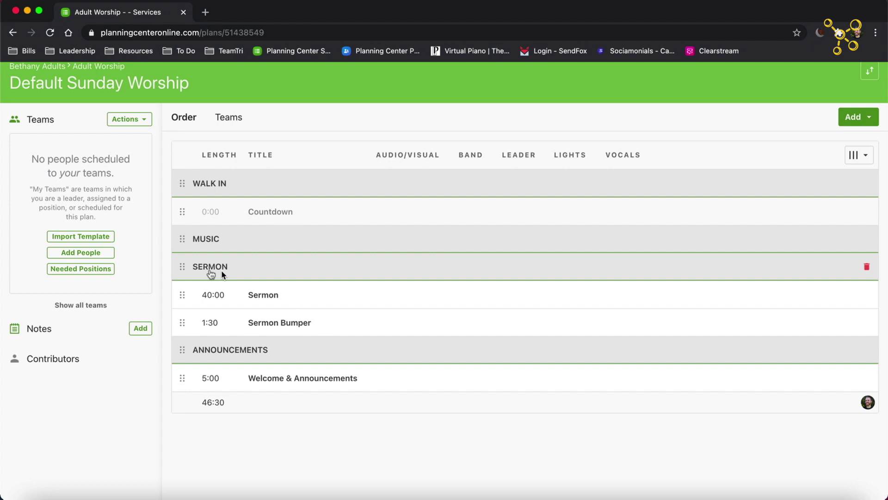
Move Announcements with Welcome & Announcements above Sermon, and Sermon Bumper before Sermon.
drag(184, 350, 184, 267)
drag(182, 378, 189, 298)
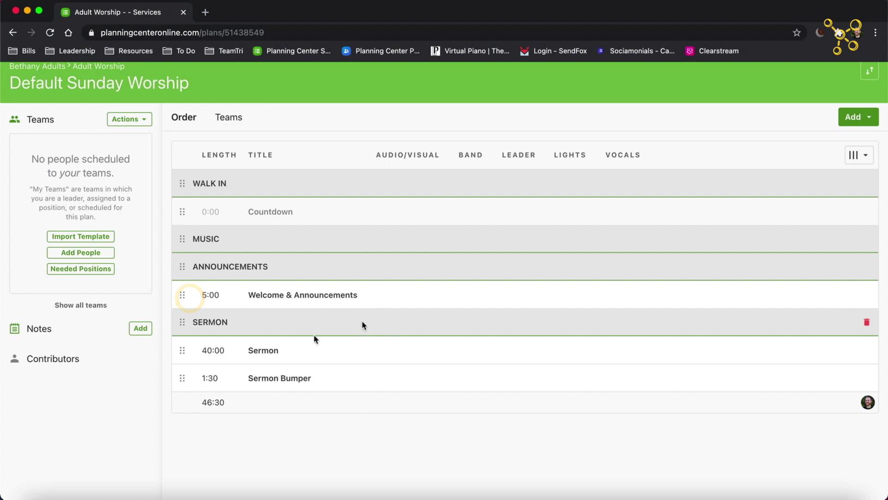
drag(182, 378, 187, 350)
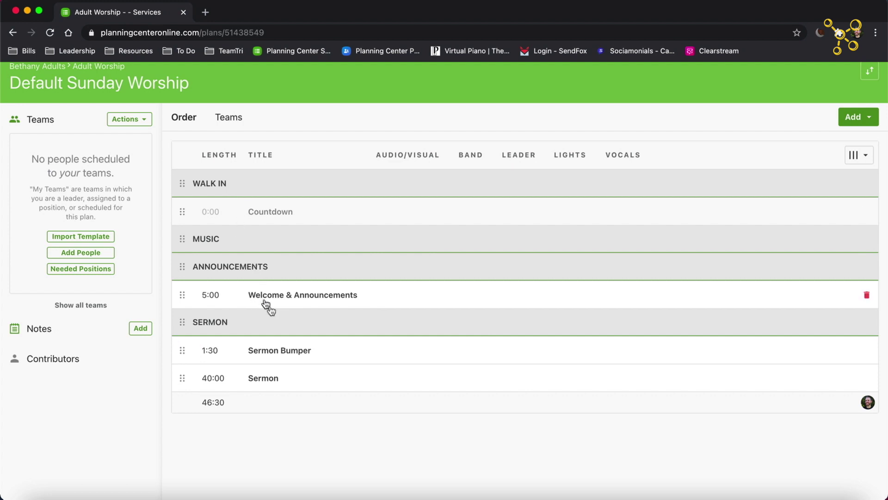
Add a 5:00 Response Song item and move it below Sermon.
click(524, 268)
text(Response Song)
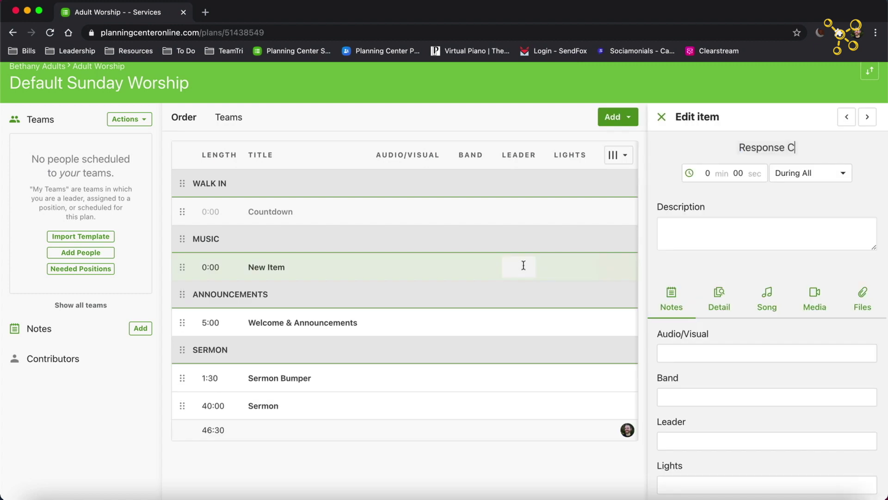
click(707, 173)
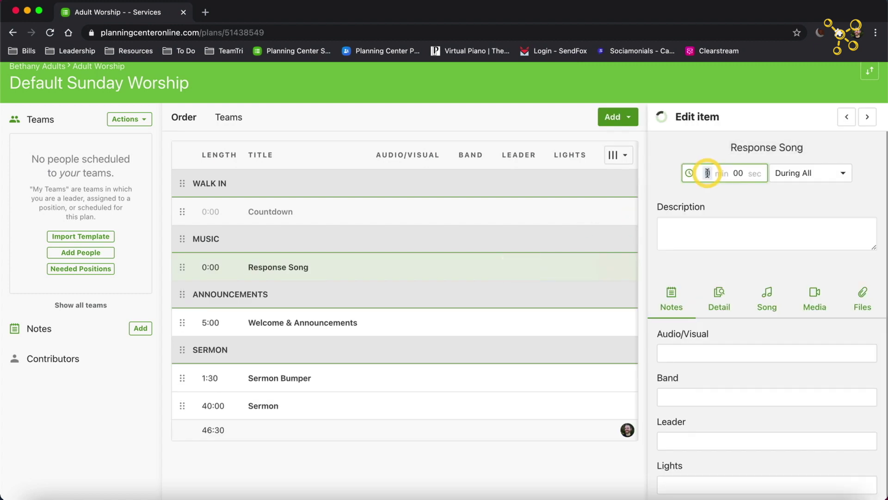
drag(182, 267, 187, 384)
Add a Walk Out header with a 10-minute Announcement Loop set to After All.
text(hWalk)
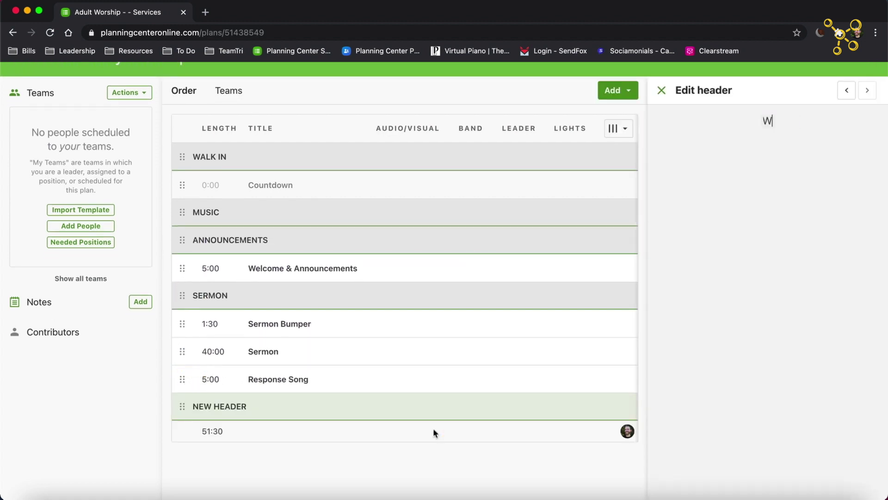
text( Out)
key(Return)
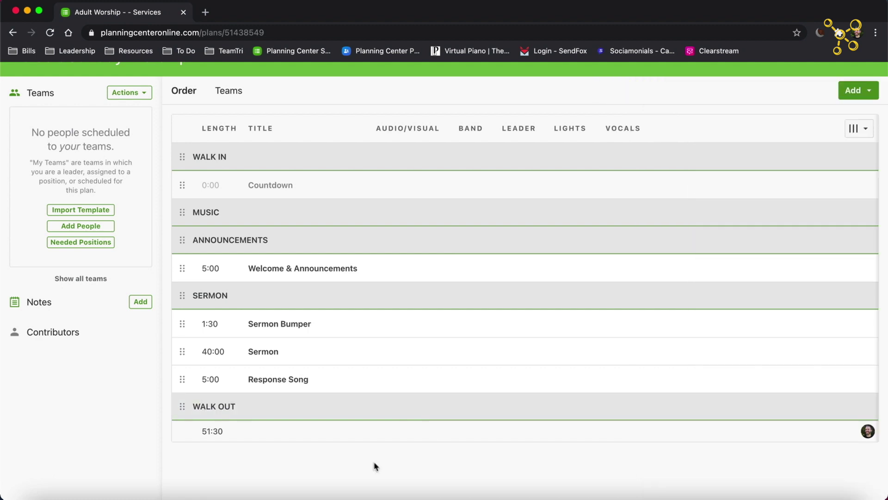
text(i)
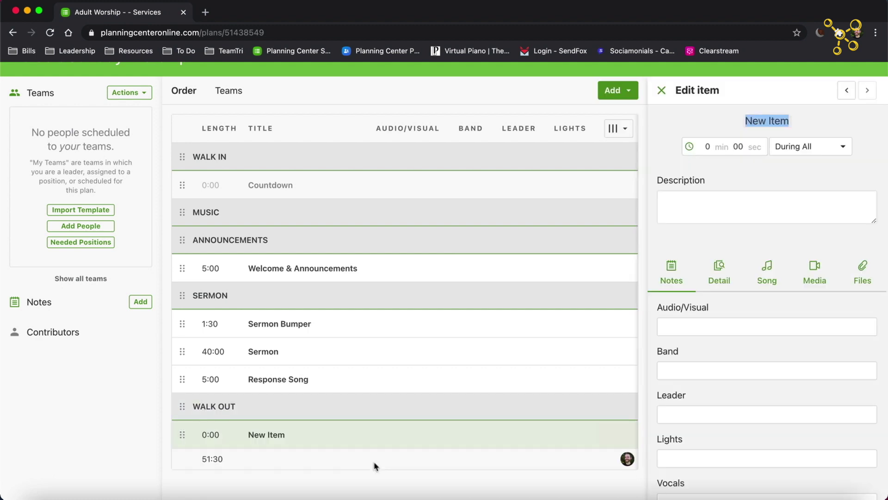
text(Announcement Loop)
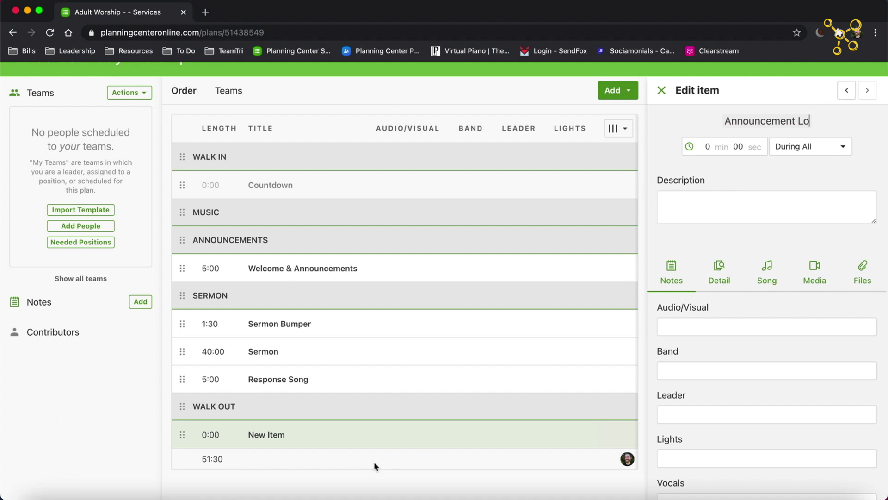
click(708, 147)
text(10)
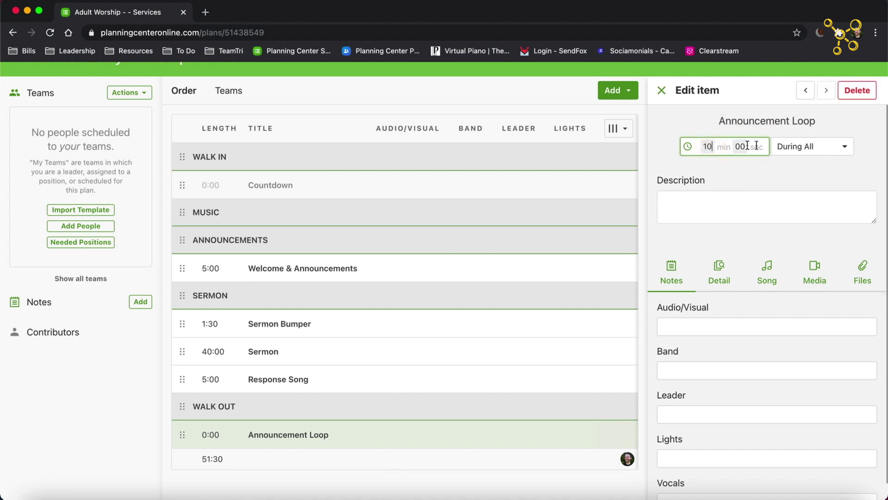
click(792, 153)
click(799, 210)
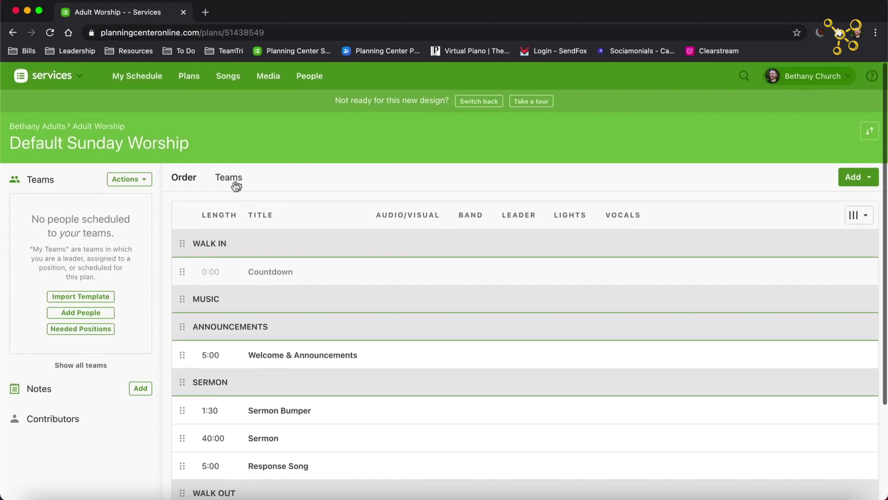
click(229, 178)
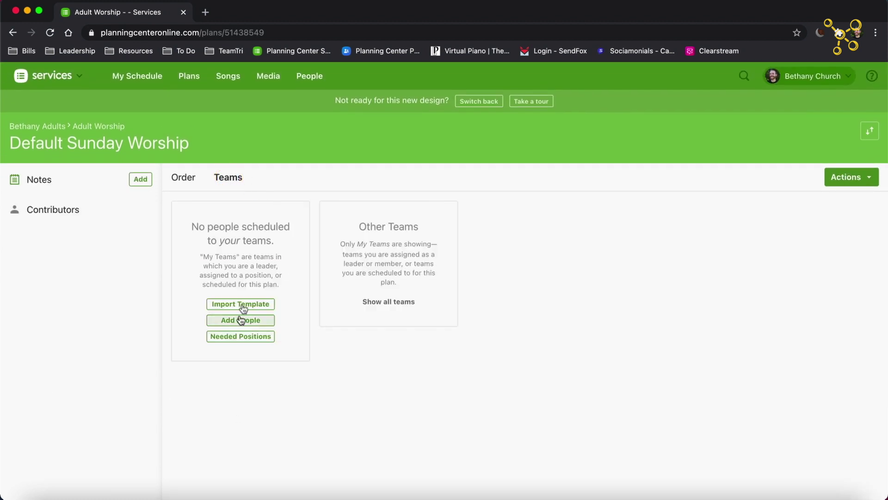
Set Audio/Visual needed positions: Cameras 3, one each FOH Audio, Light Programmer, Lights, Live Stream, Screens, Technical Director.
click(240, 336)
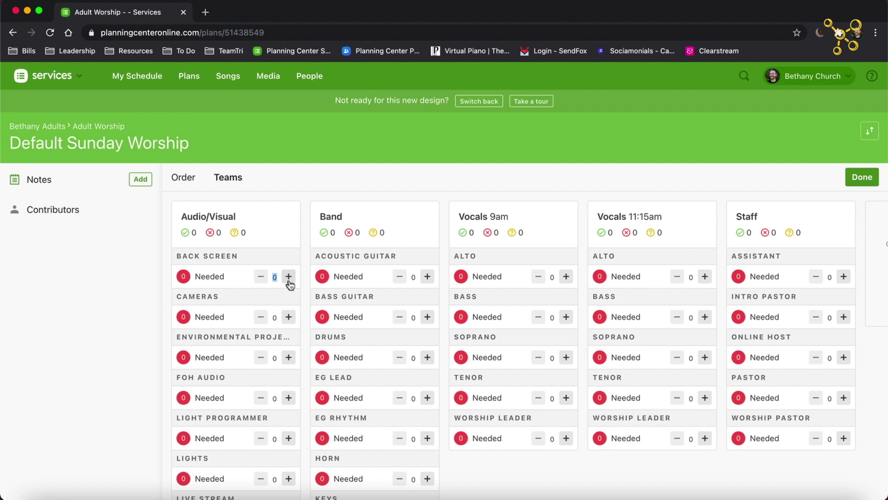
scroll(240, 348, down, 1)
scroll(274, 268, down, 2)
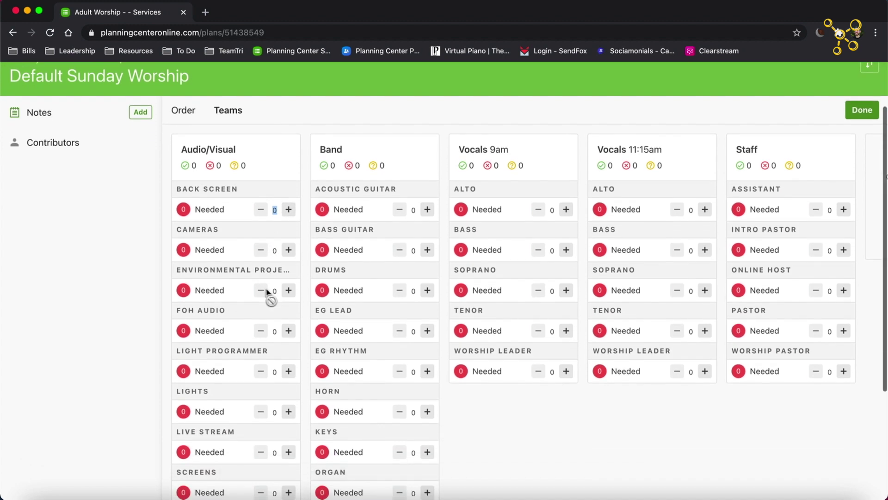
click(289, 251)
click(289, 250)
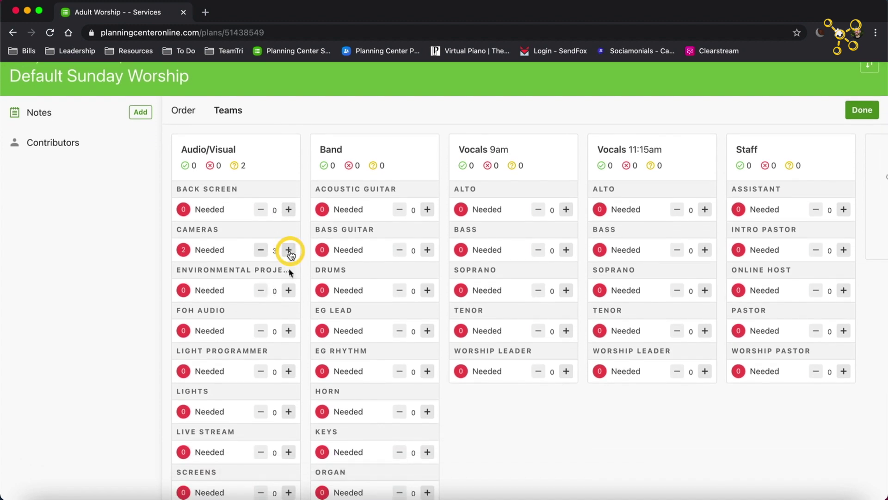
scroll(259, 287, down, 3)
click(288, 260)
scroll(252, 326, down, 1)
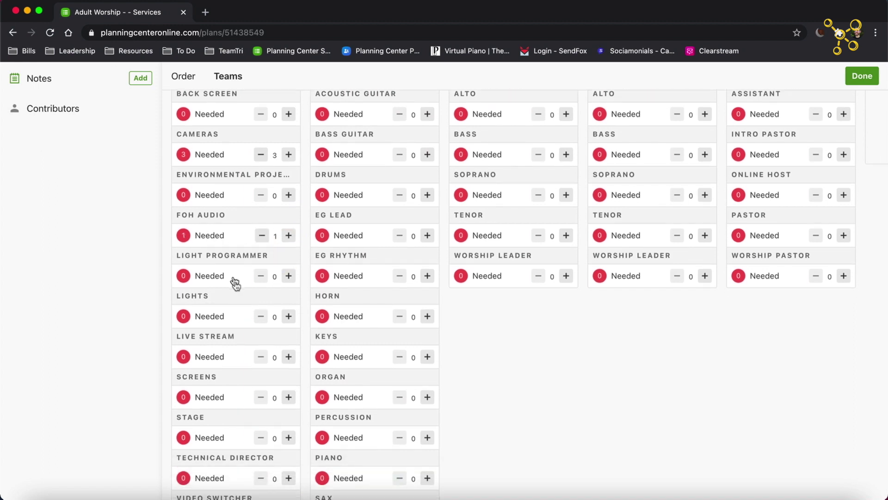
click(289, 276)
click(288, 316)
scroll(270, 338, down, 2)
click(289, 309)
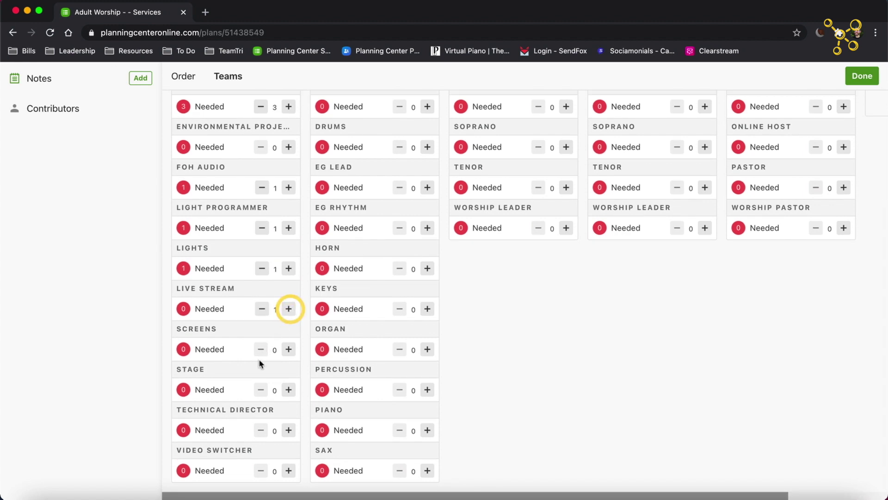
scroll(260, 364, down, 1)
click(289, 342)
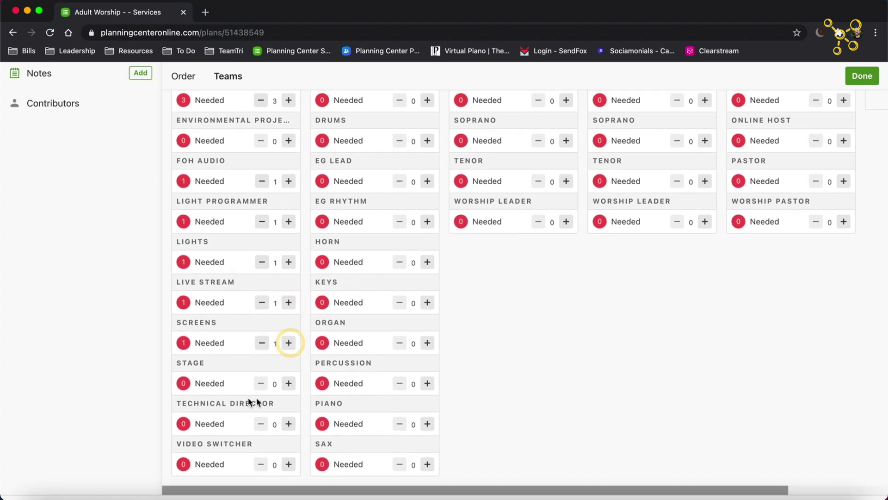
click(289, 424)
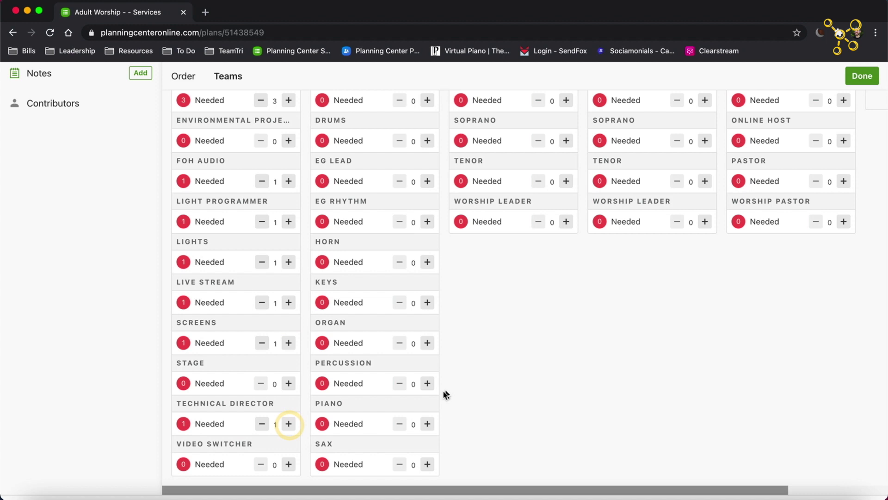
Require one each of Piano, Keys, EG Lead, Drums, Bass and Acoustic Guitar for Band.
click(428, 424)
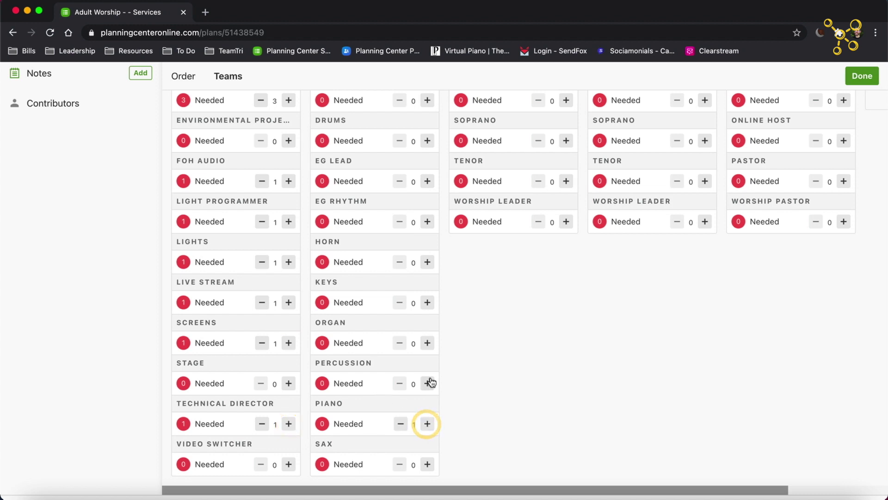
click(428, 304)
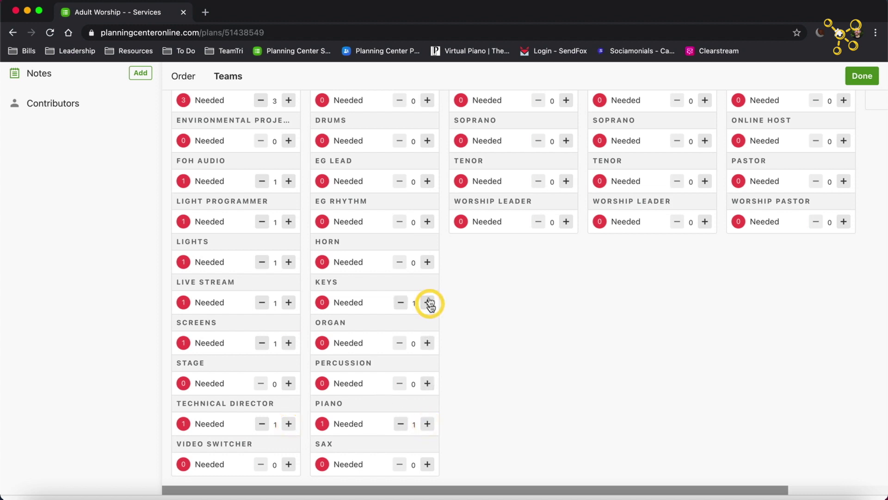
click(427, 181)
scroll(340, 260, up, 2)
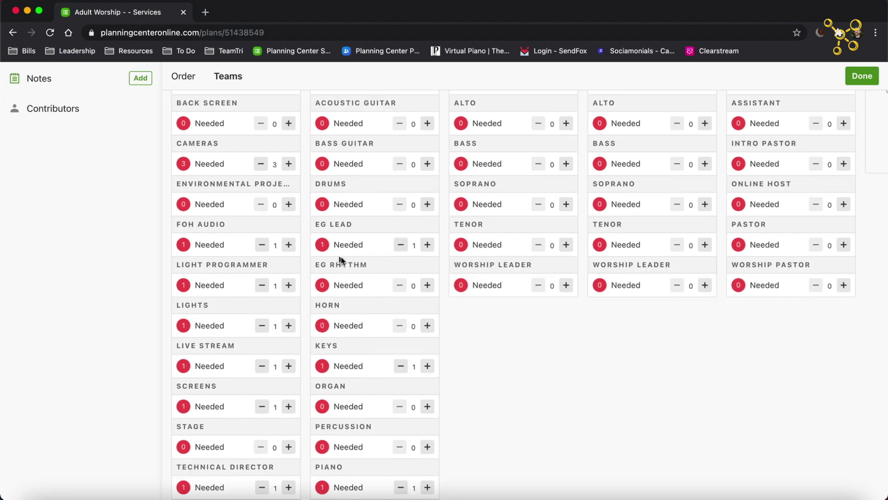
scroll(371, 240, up, 1)
click(427, 235)
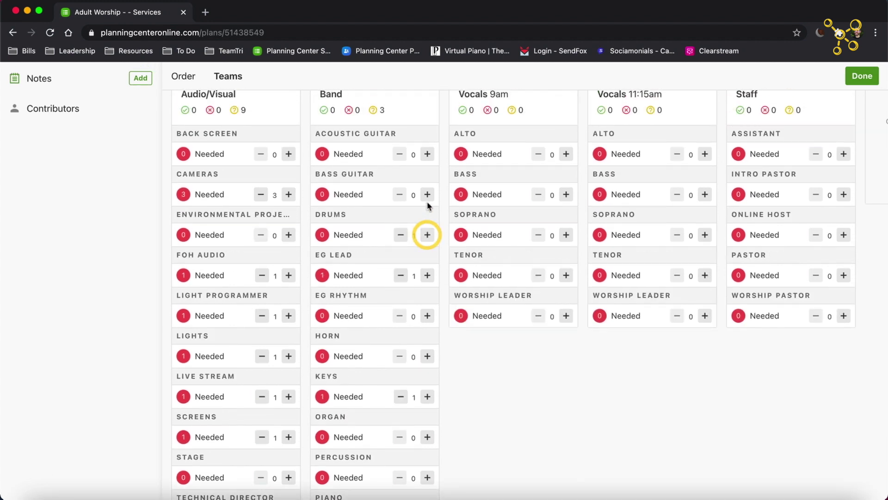
click(427, 195)
click(427, 153)
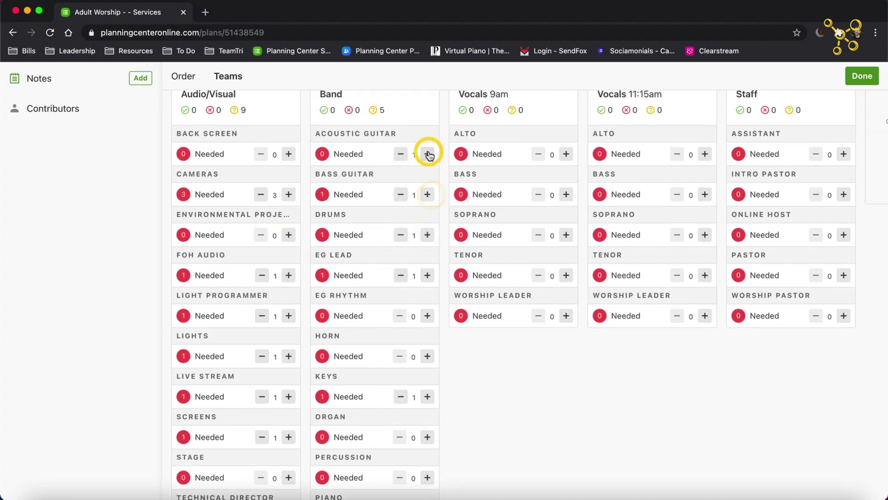
Set Vocals 9am needs: Alto 2, Soprano 2, plus Worship Leader and Tenor, totaling 7.
click(566, 154)
click(566, 153)
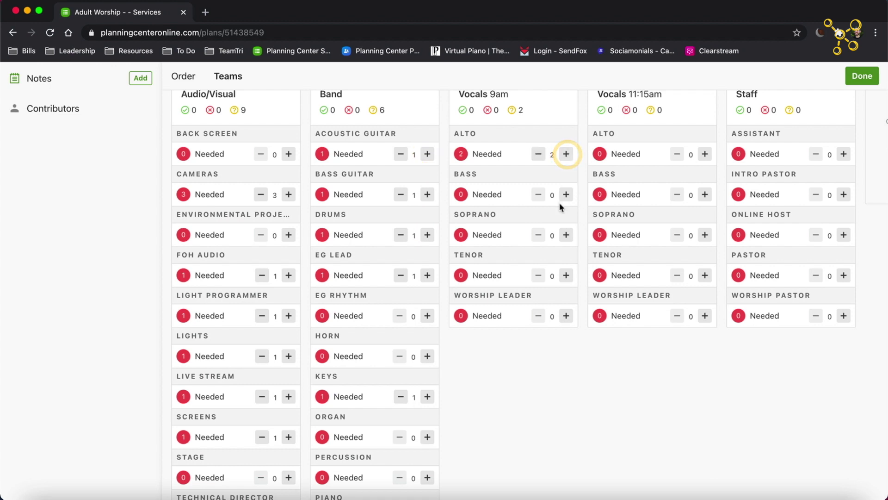
click(566, 234)
click(566, 235)
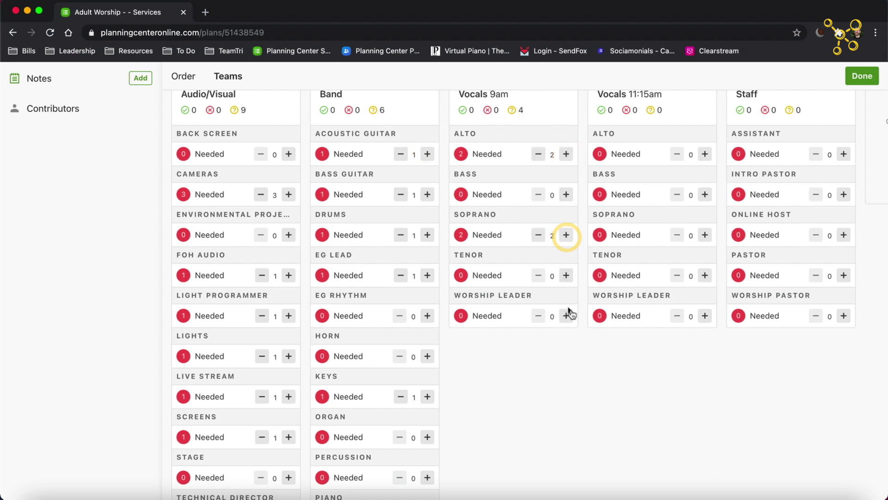
click(567, 316)
click(567, 275)
click(566, 276)
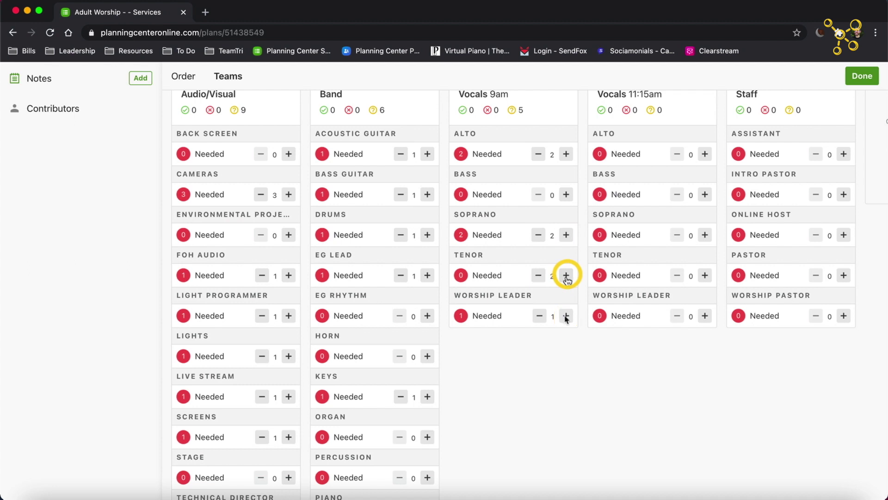
Require one each of Staff Assistant, Intro Pastor, Online Host, Pastor and Worship Pastor.
click(844, 155)
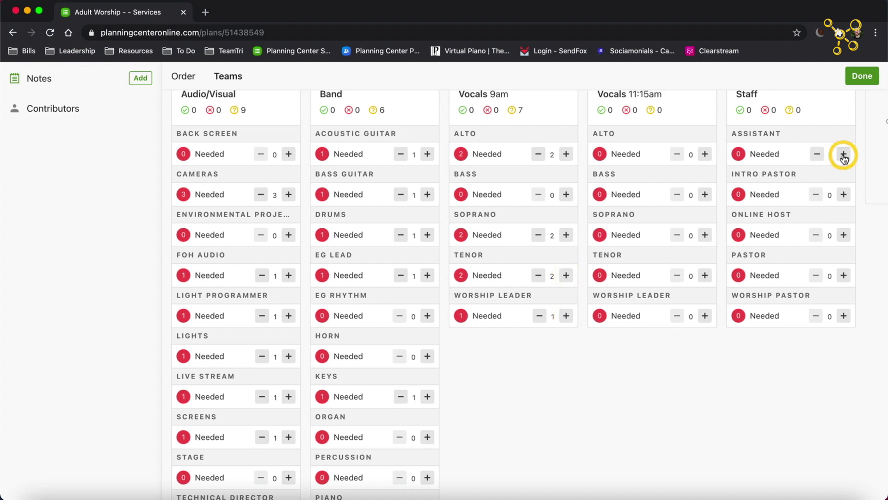
click(844, 195)
click(844, 236)
click(844, 277)
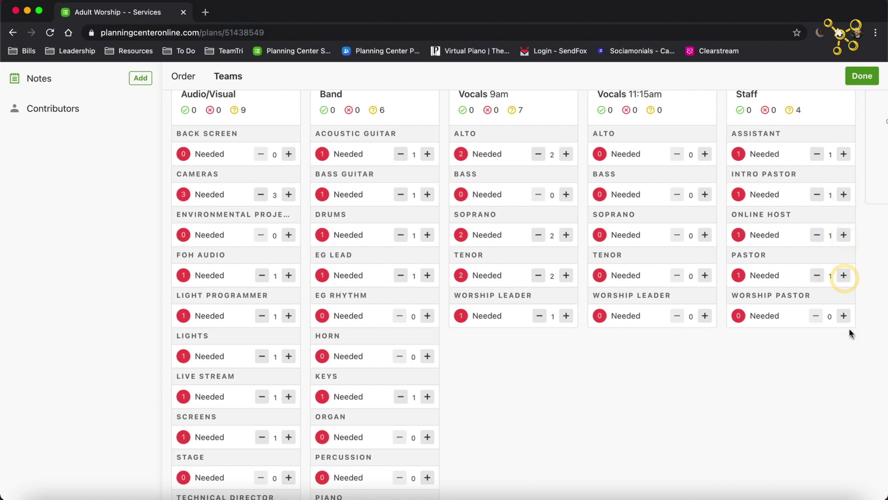
click(844, 317)
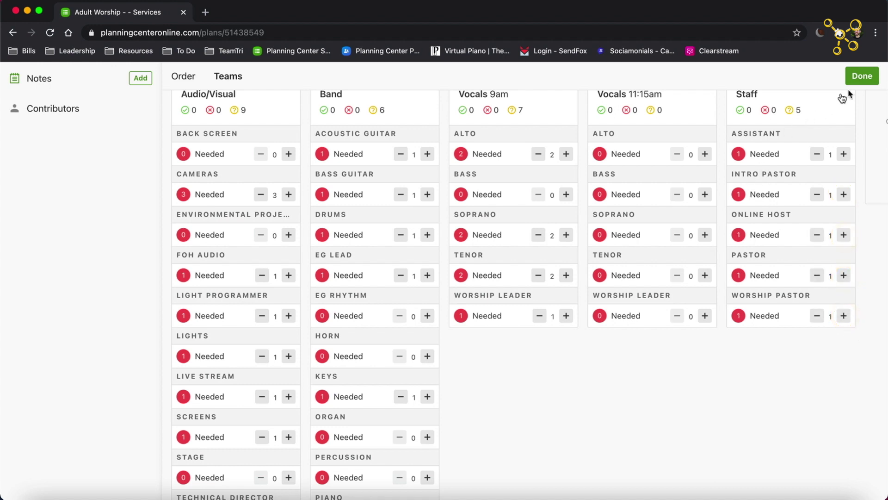
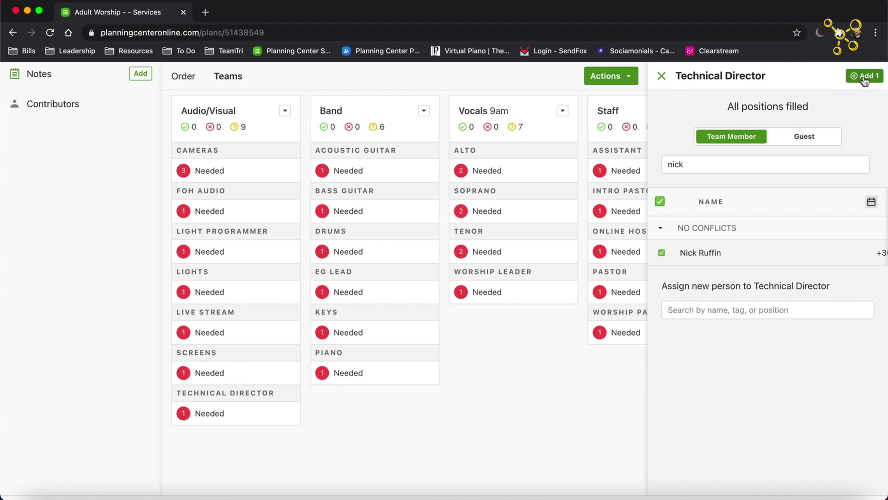
Confirm the Technical Director assignment and assign a bass player to Bass Guitar.
click(864, 80)
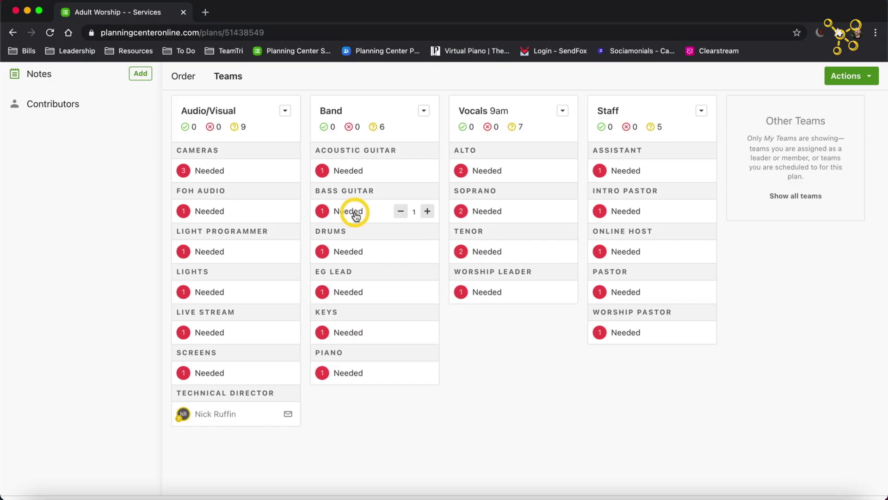
click(355, 214)
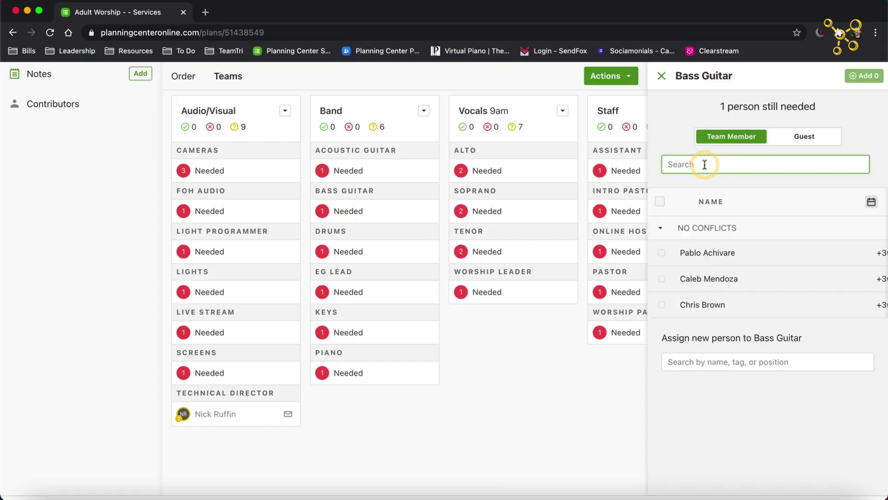
text(bo)
key(BackSpace)
key(BackSpace)
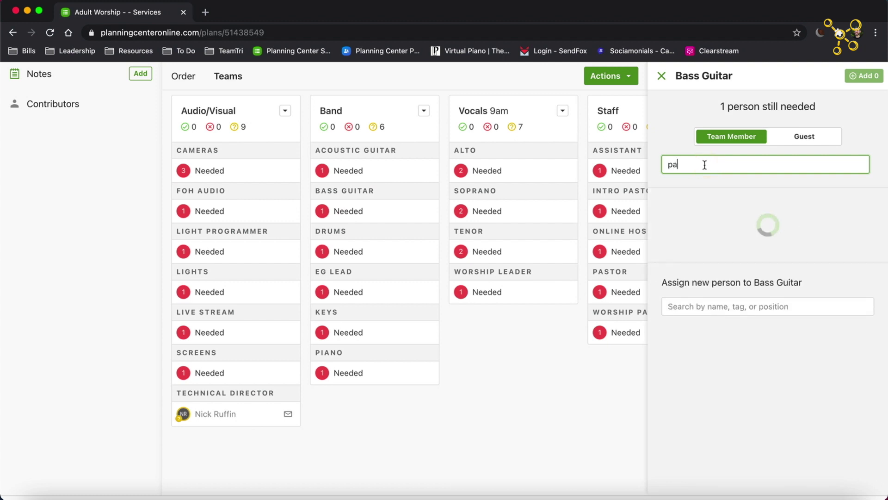
click(708, 252)
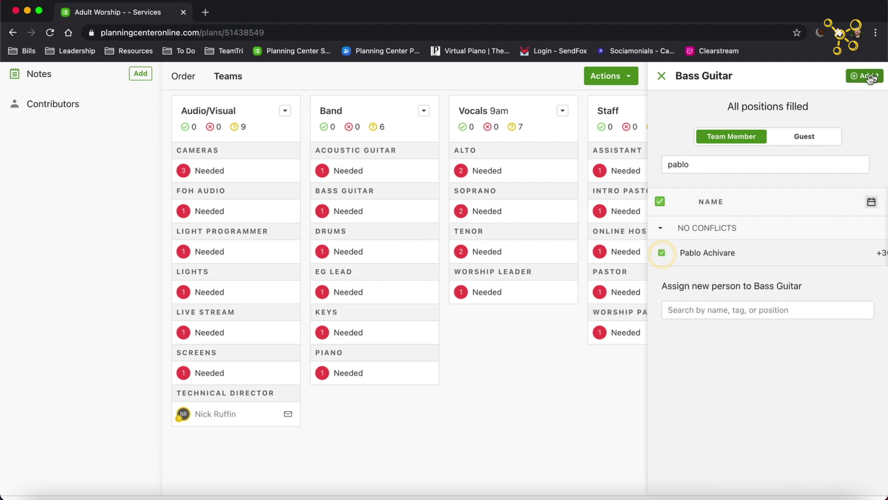
click(865, 75)
Assign people to the Pastor and Worship Pastor positions, searching by name.
click(627, 293)
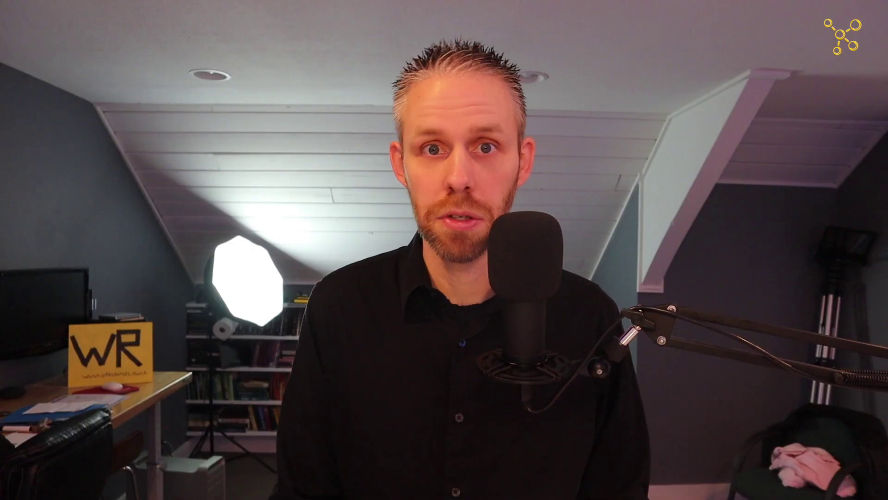
click(661, 251)
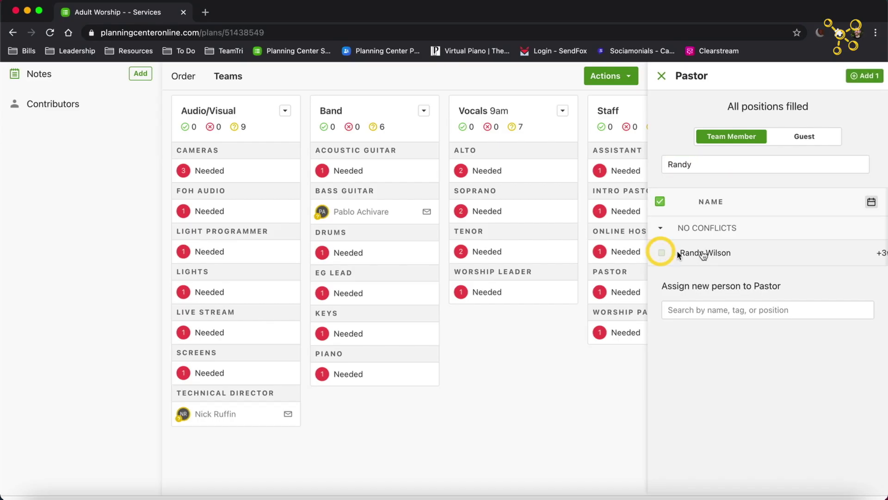
click(865, 75)
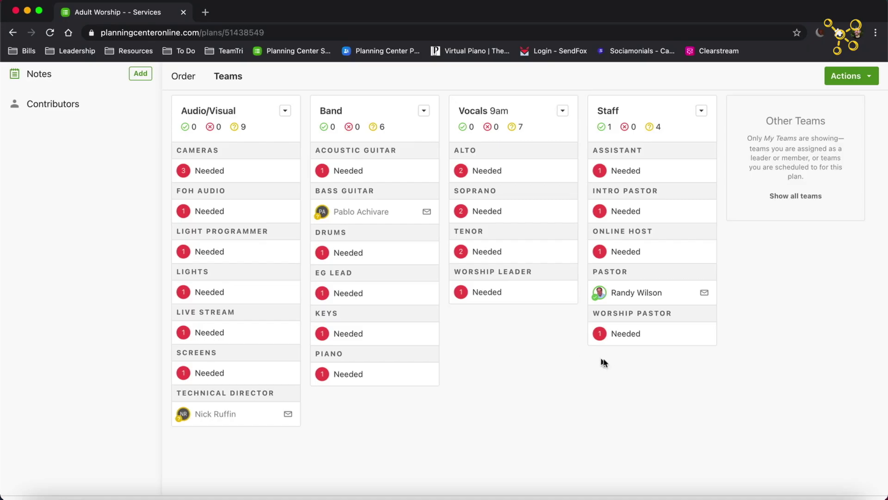
click(626, 333)
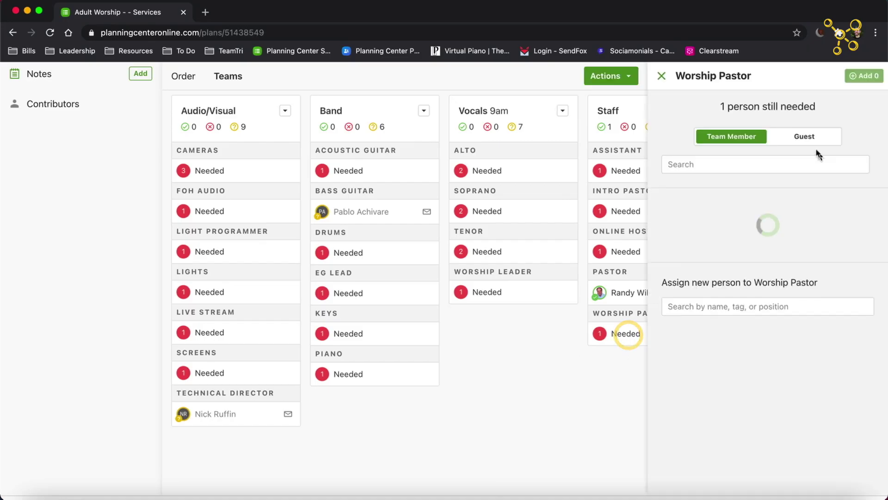
click(660, 251)
click(864, 76)
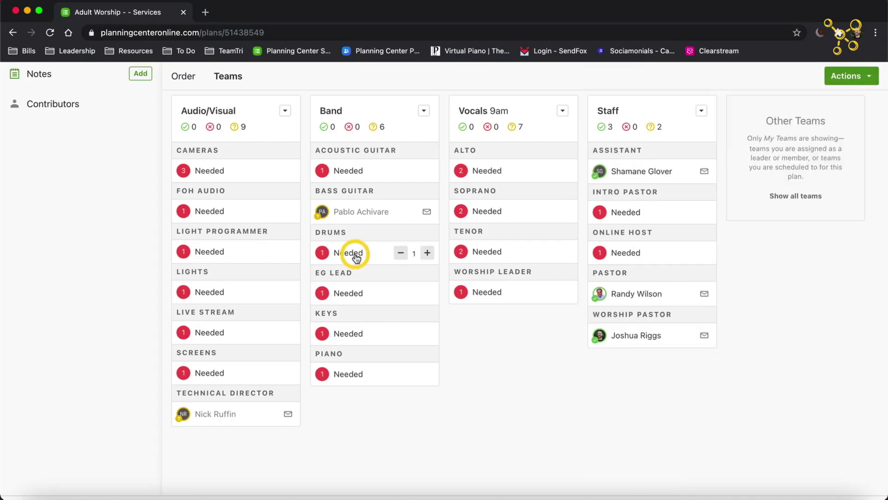
Fill the Drums, EG Lead, Keys and Piano band positions.
click(373, 292)
click(662, 279)
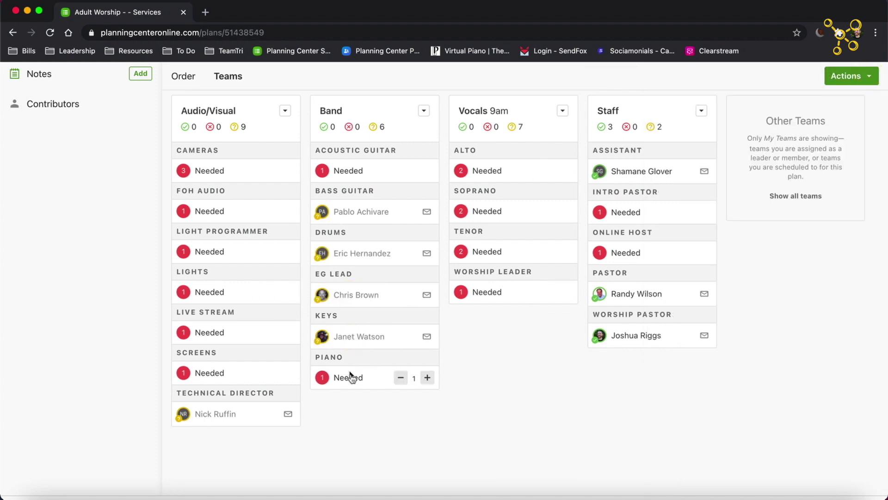
click(349, 373)
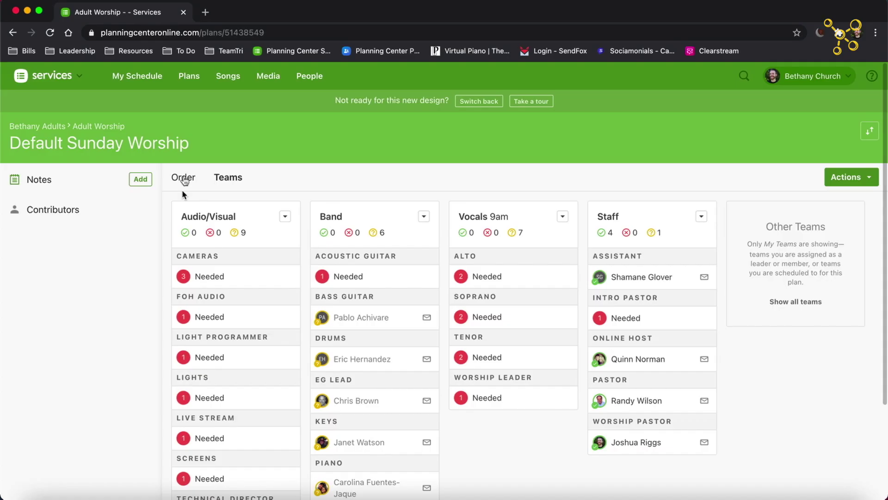
click(185, 180)
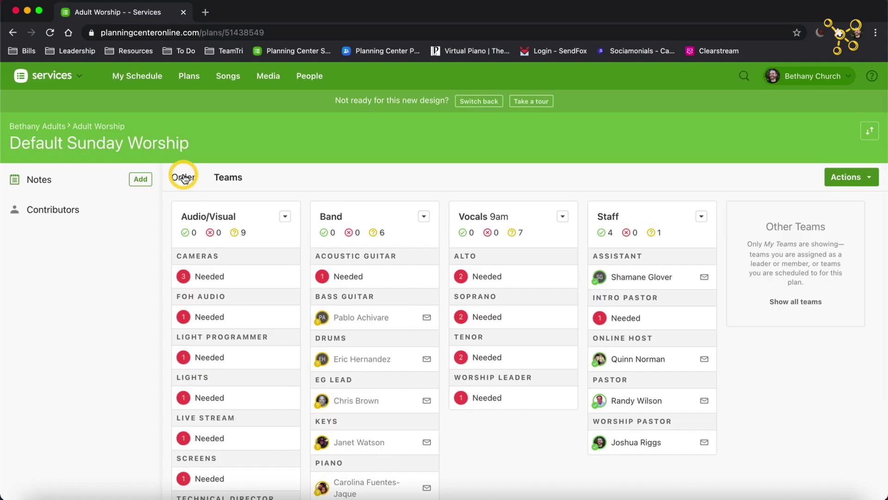
Start a new plan note and set its team category to Audio/Visual.
scroll(296, 240, down, 2)
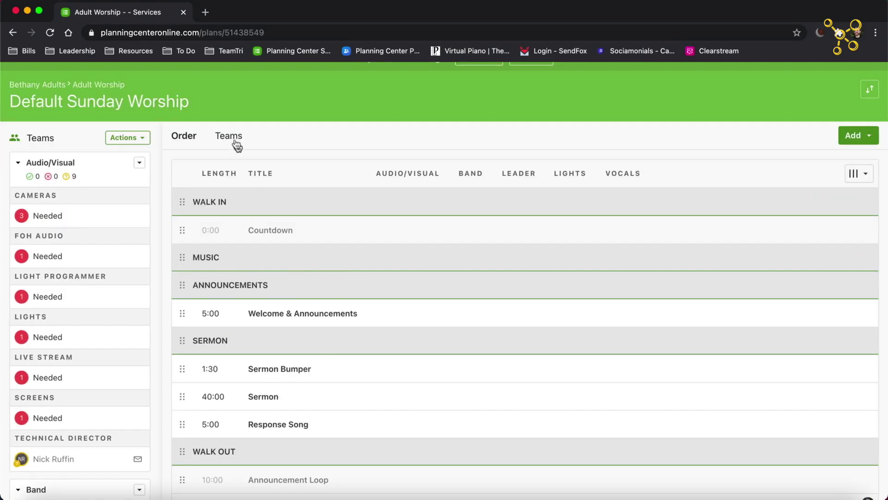
click(235, 139)
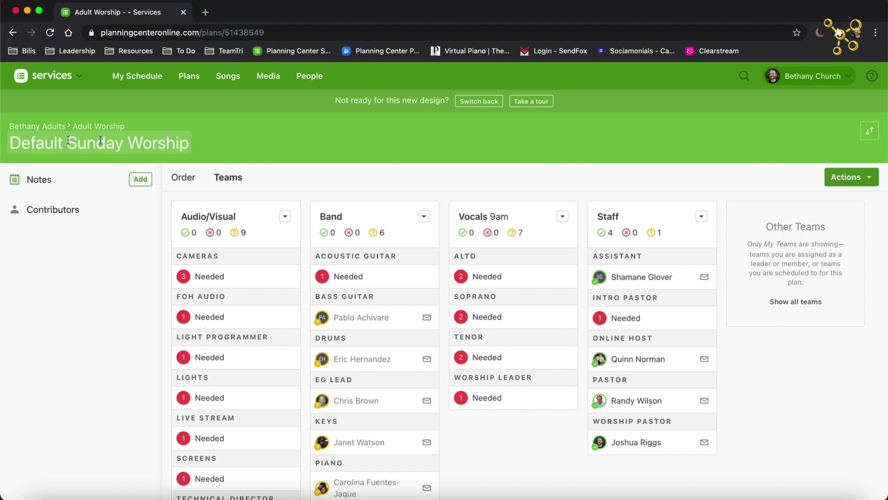
click(141, 180)
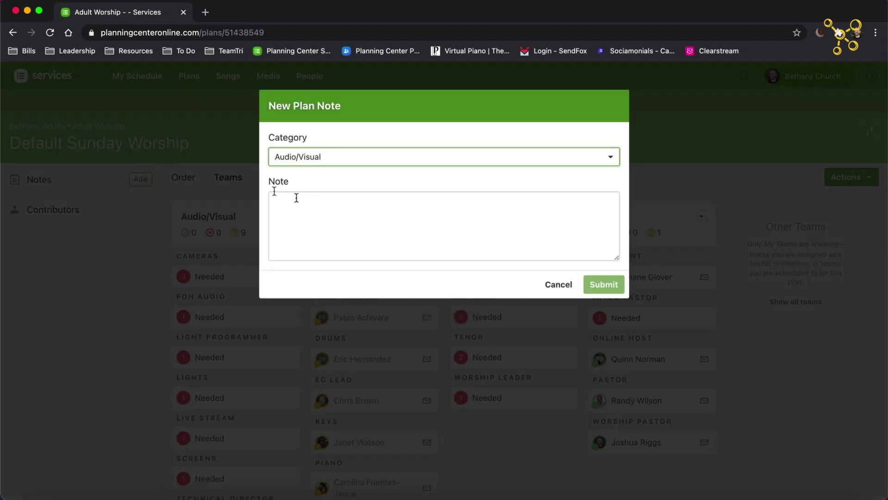
click(366, 157)
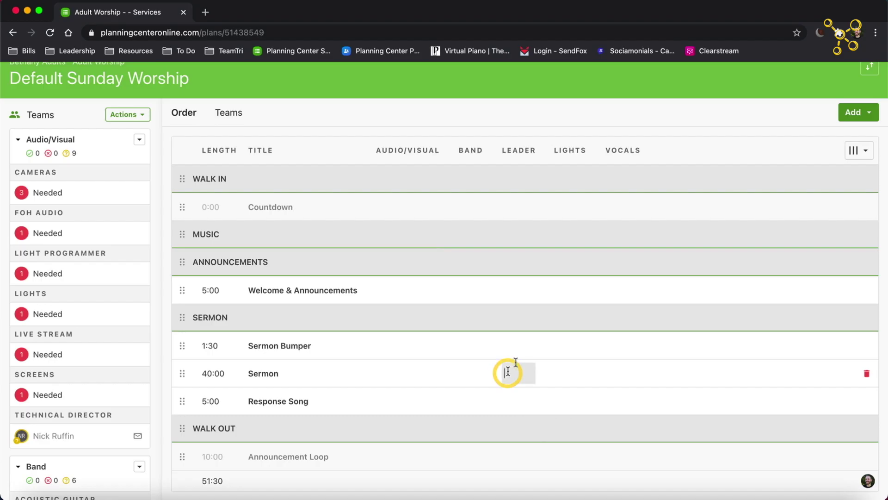
Enter the leader's name as the Sermon note and hide the Audio/Visual and Lights columns.
text(Randy)
key(Return)
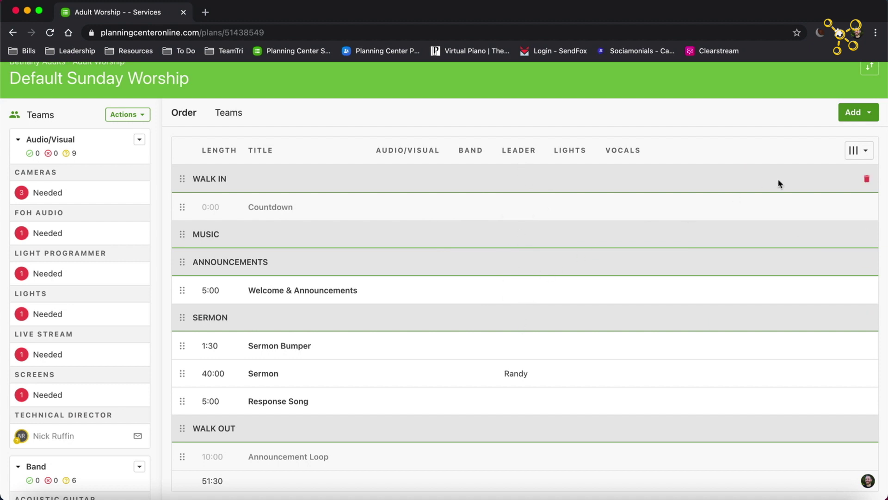
click(860, 152)
click(802, 201)
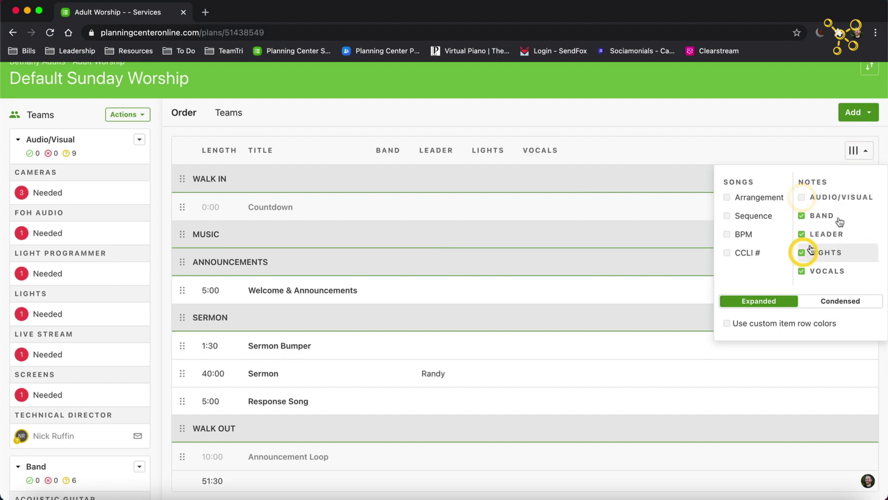
click(802, 252)
click(861, 151)
Add leader notes to Sermon Bumper, Response Song, Welcome & Announcements and Countdown.
click(437, 348)
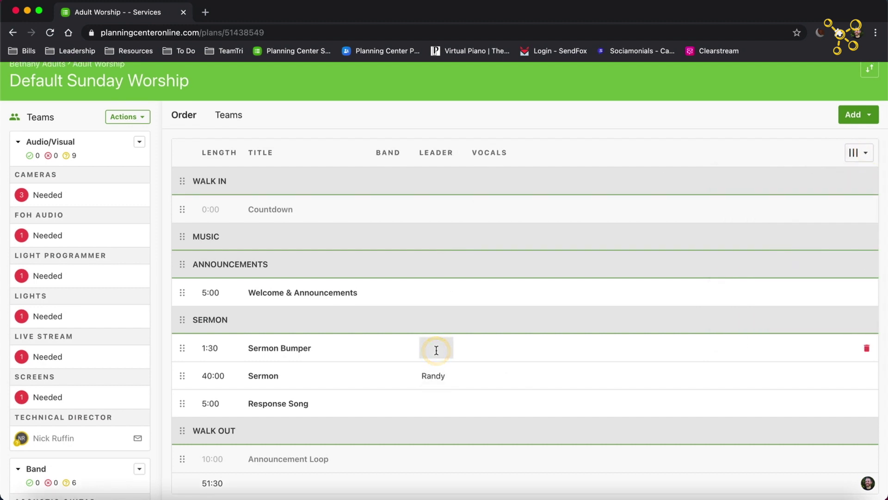
click(433, 407)
text(Josh)
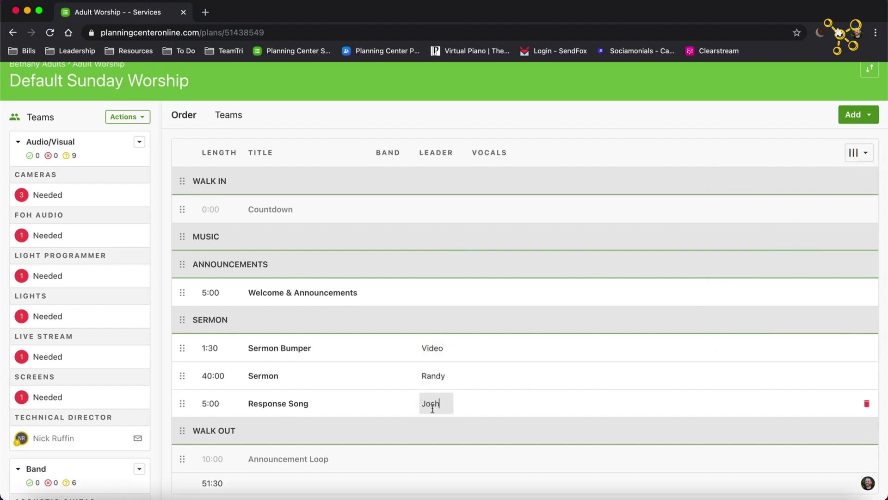
text(ua)
click(437, 293)
click(433, 210)
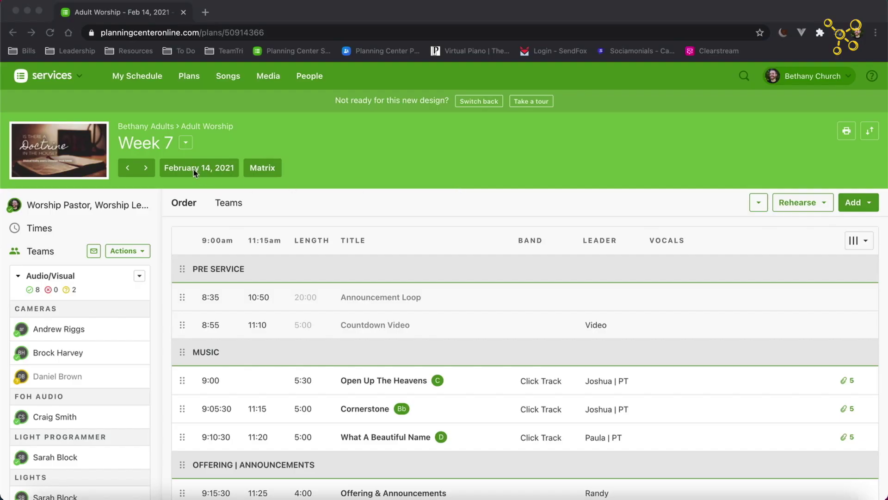
Export the Week 7 plan as a new Adult Worship template named 'Default Template 2'.
click(870, 134)
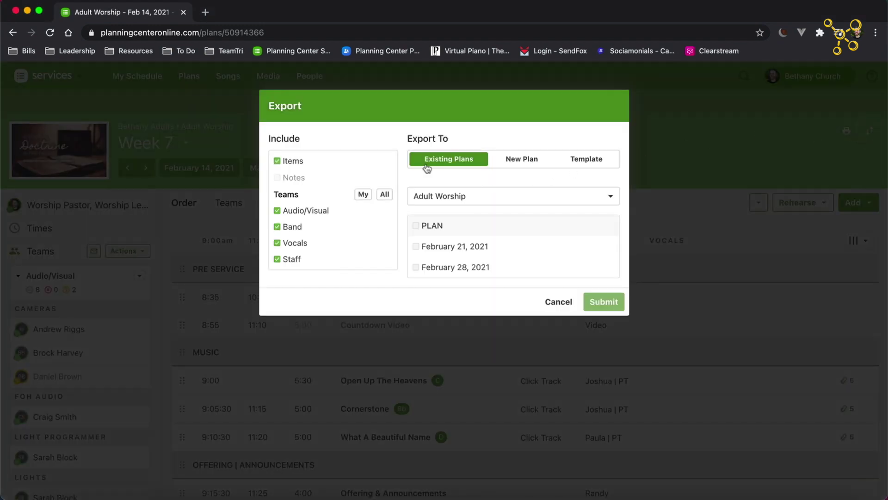
click(586, 159)
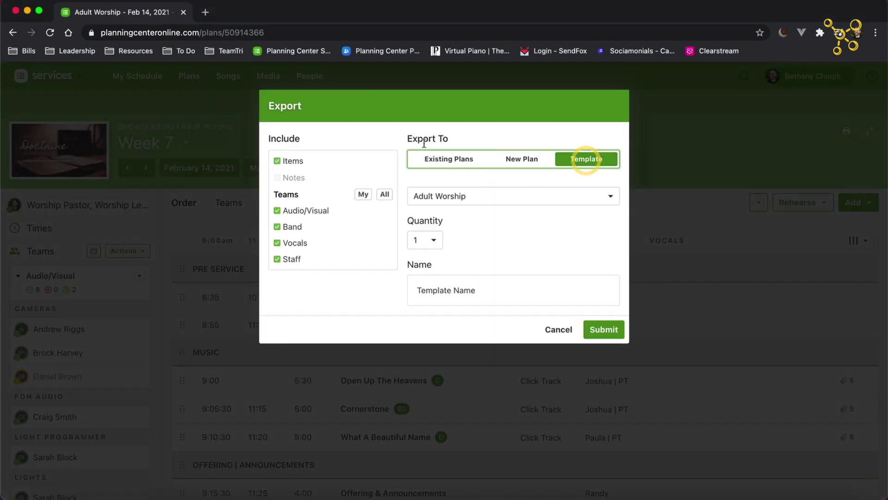
click(438, 200)
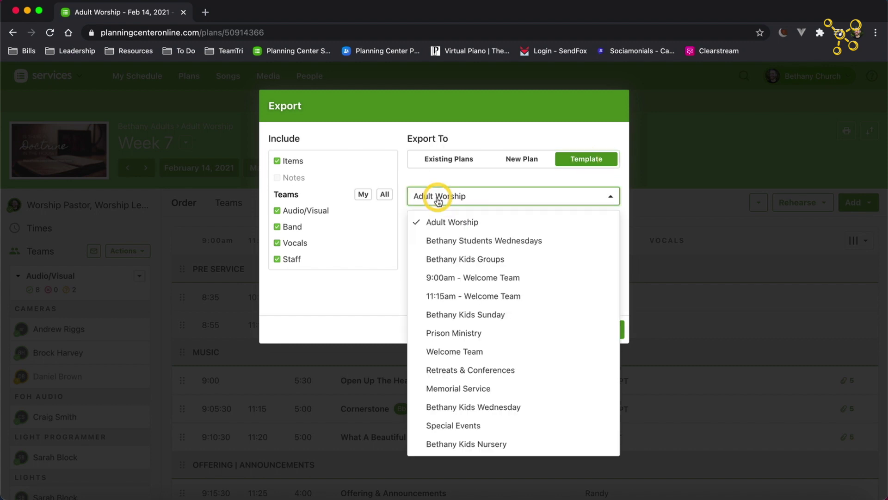
click(449, 220)
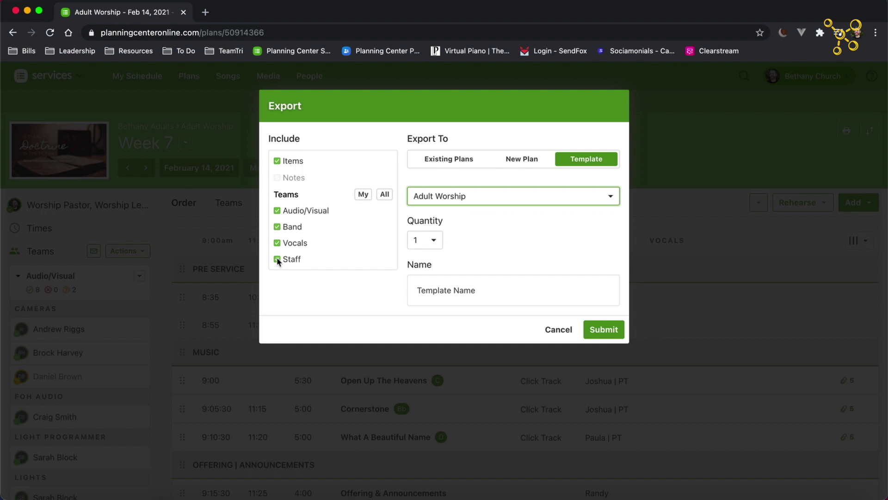
click(451, 289)
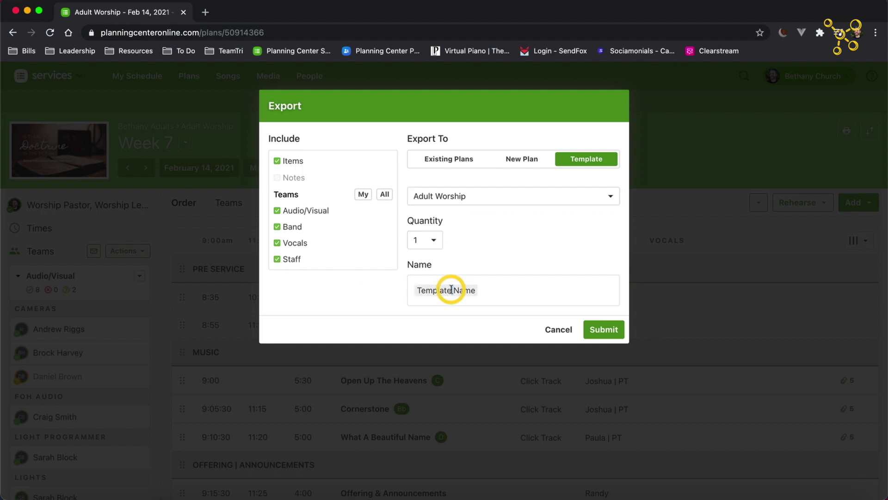
text(Default Tempalte 2)
click(606, 330)
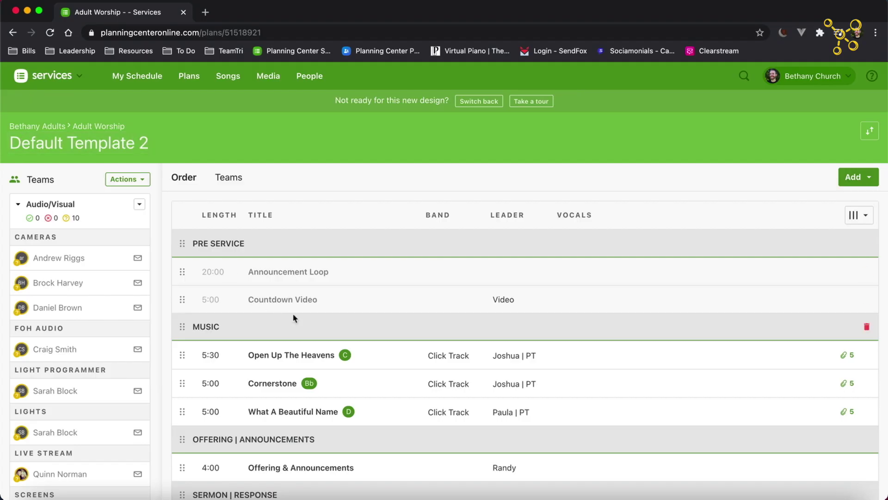
Delete Open Up The Heavens and the following song from Default Template 2's Music section.
scroll(295, 318, down, 4)
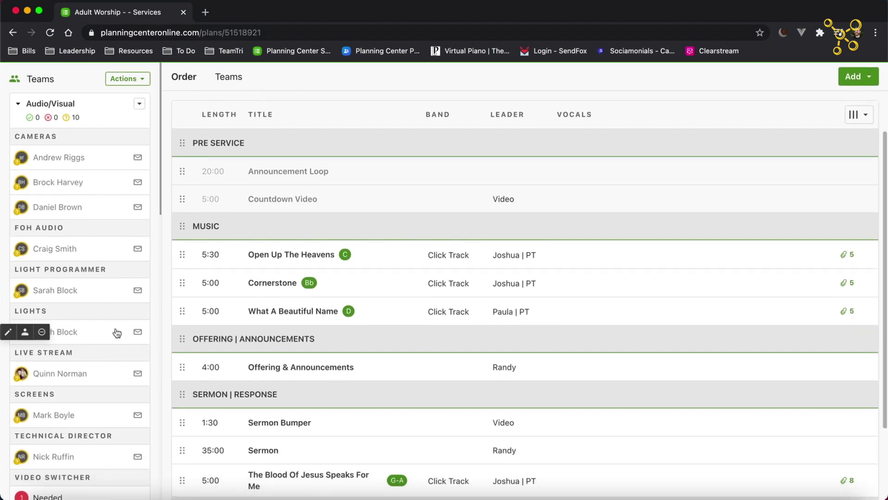
scroll(337, 324, down, 1)
scroll(389, 280, up, 1)
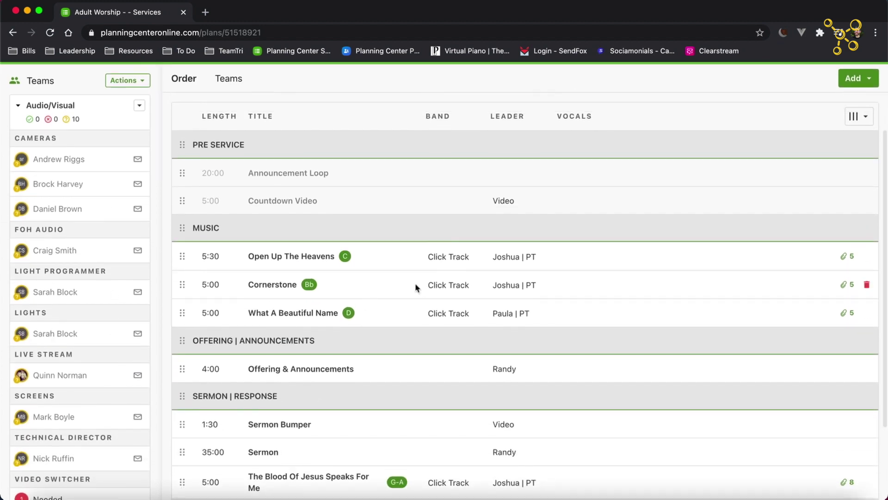
click(867, 257)
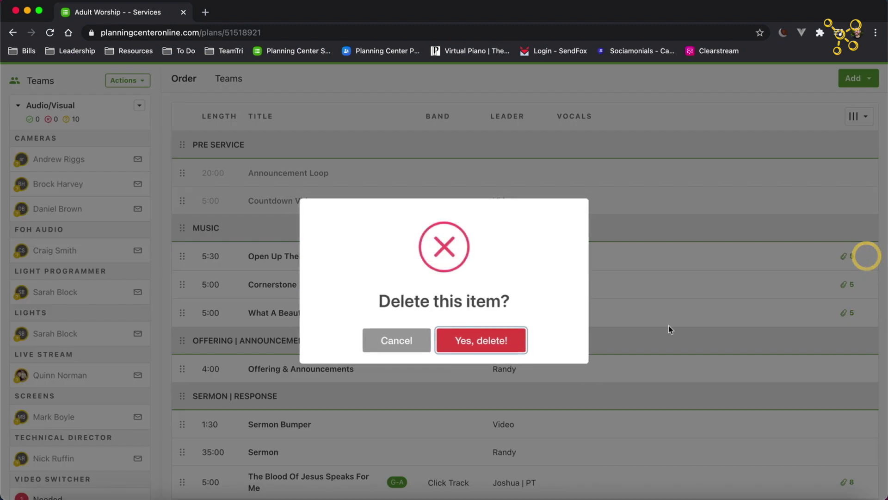
click(506, 342)
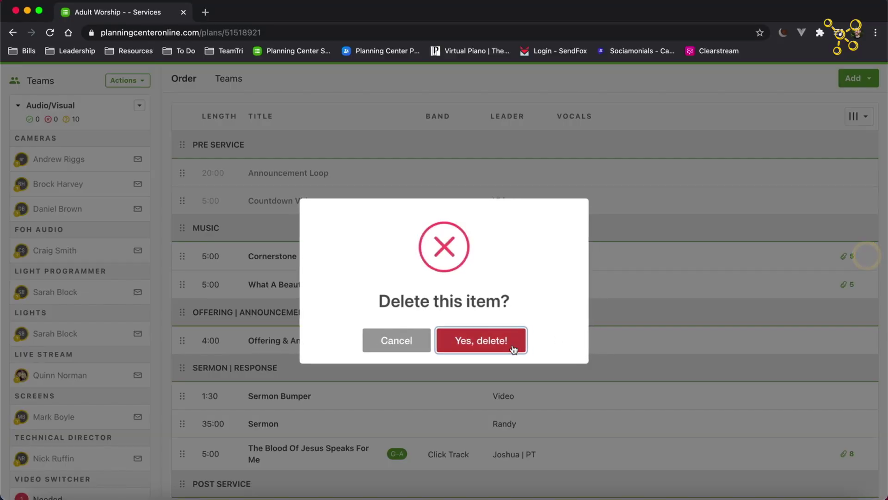
click(490, 342)
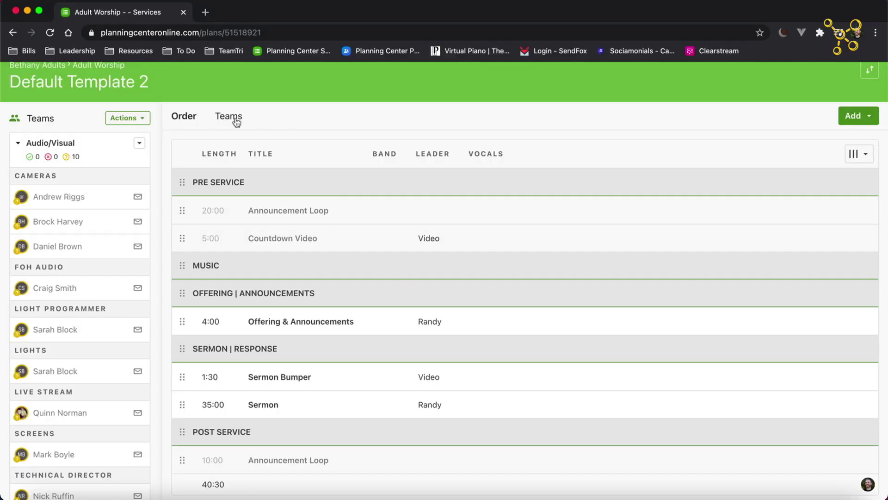
click(237, 119)
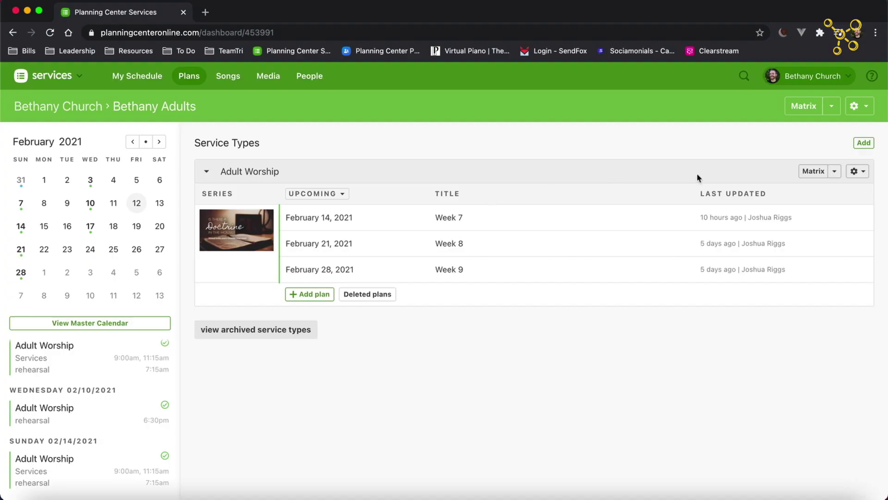
Create a new Adult Worship template named 'Default 3'.
click(861, 173)
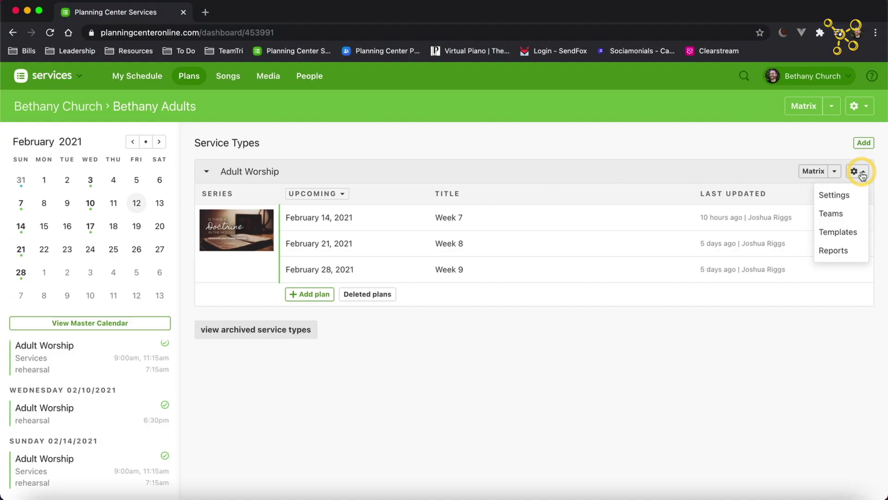
click(840, 232)
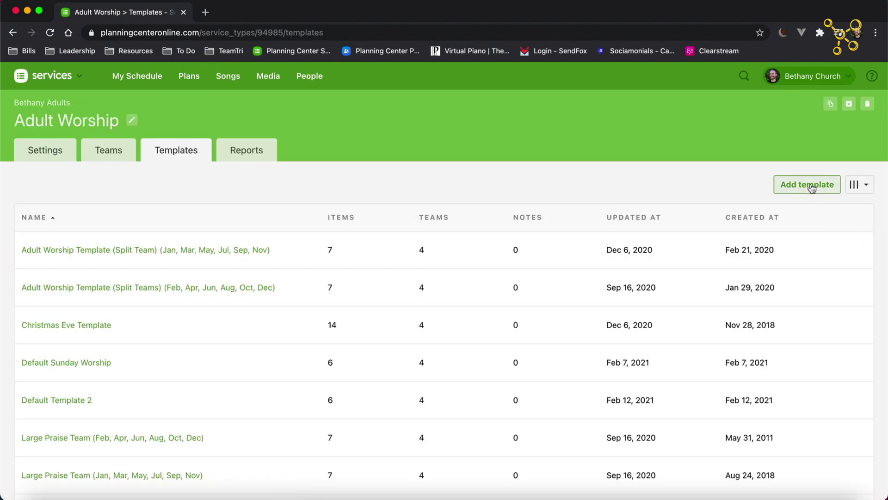
click(813, 185)
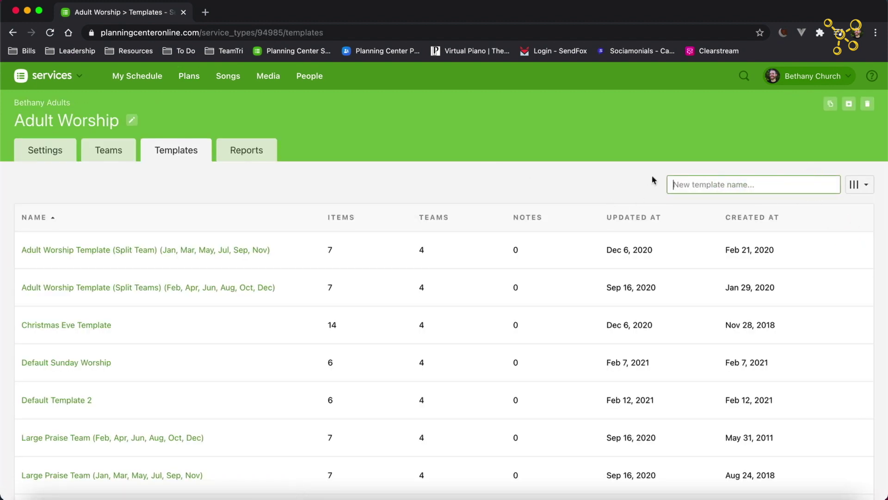
text(Default 3)
key(Return)
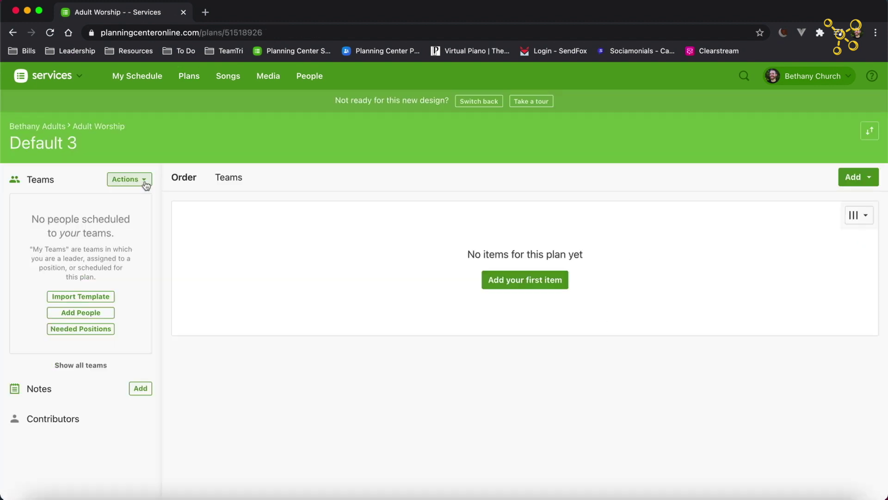
Import the items and teams from the February 14, 2021 plan into Default 3.
click(144, 181)
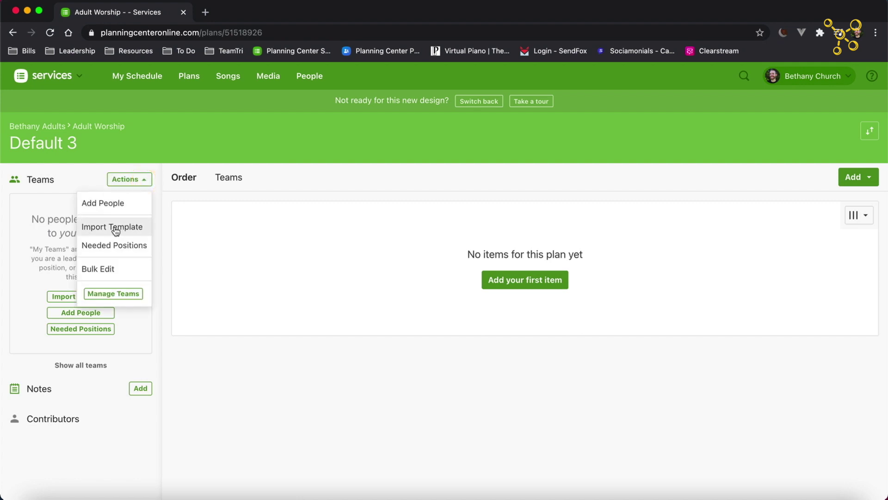
click(116, 231)
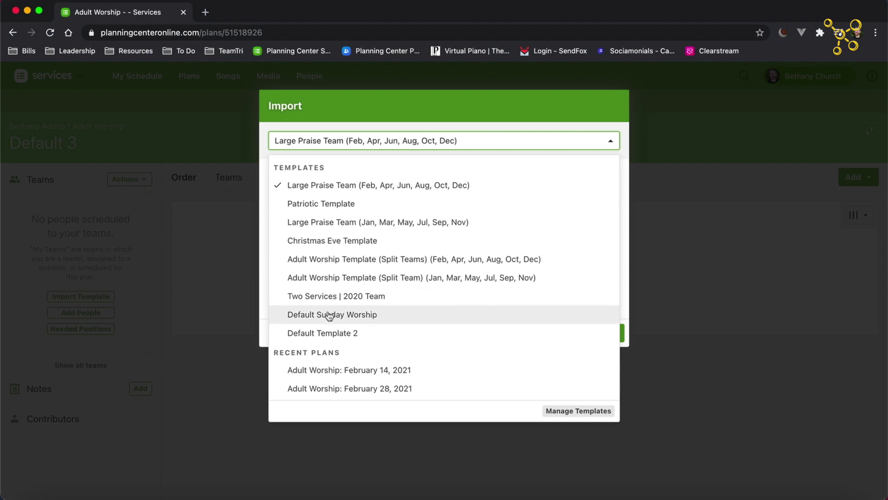
click(363, 373)
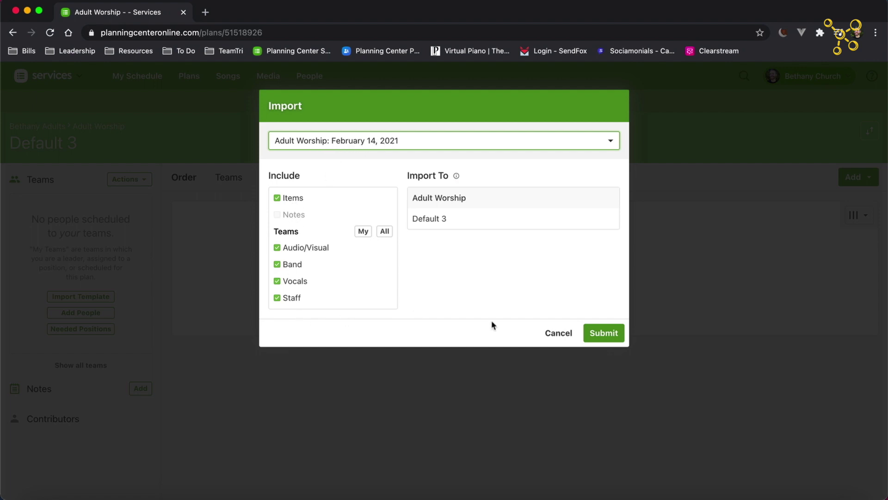
click(604, 334)
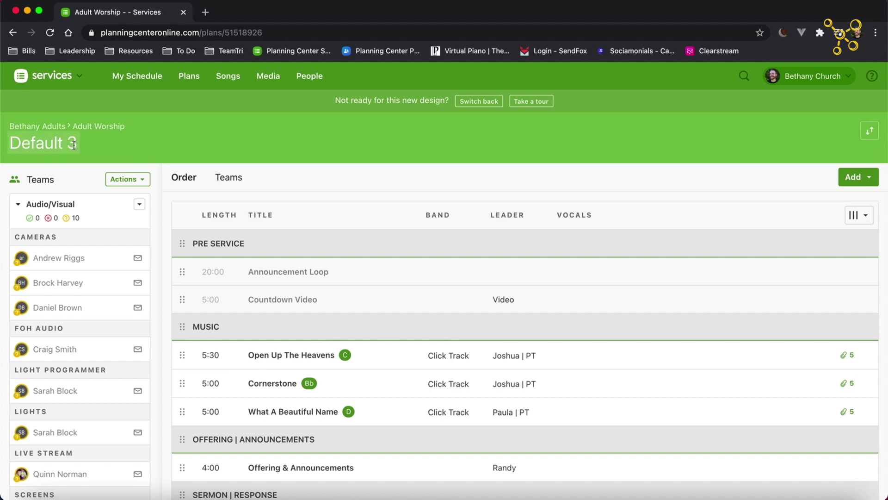
Delete Open Up The Heavens, the next song and The Blood Of Jesus Speaks For Me from Default 3.
scroll(332, 286, down, 3)
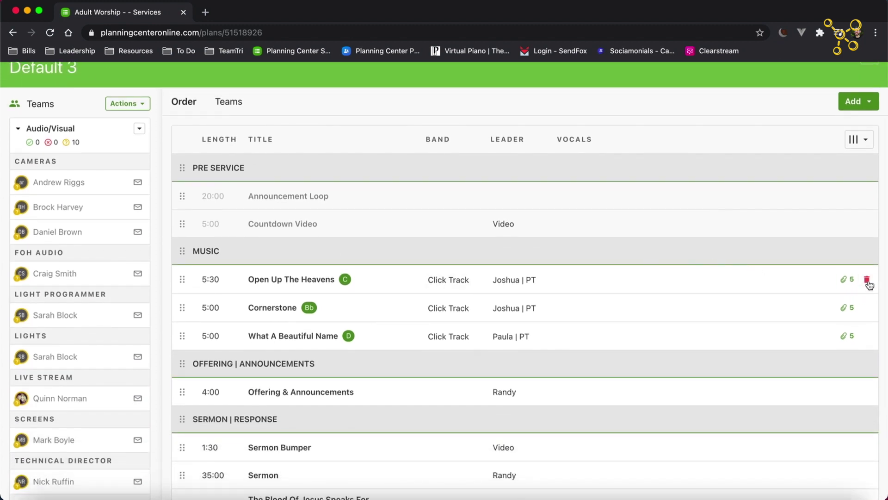
click(869, 279)
click(504, 337)
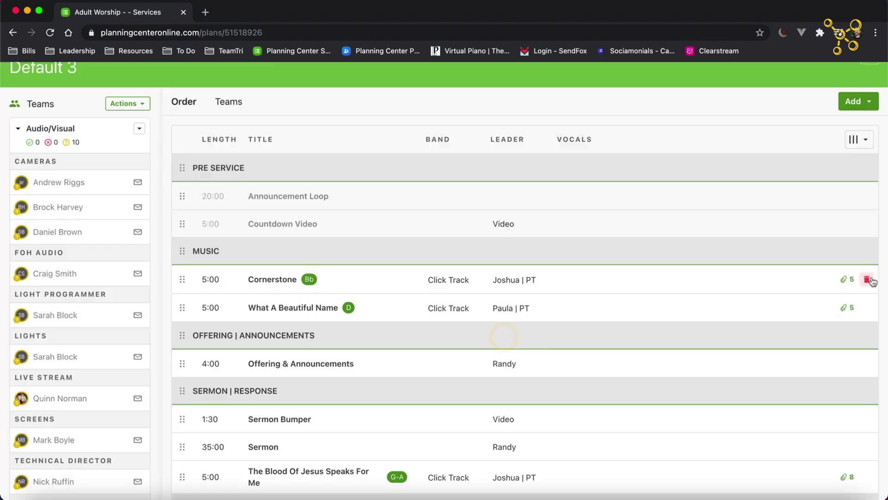
click(868, 280)
click(509, 338)
click(867, 420)
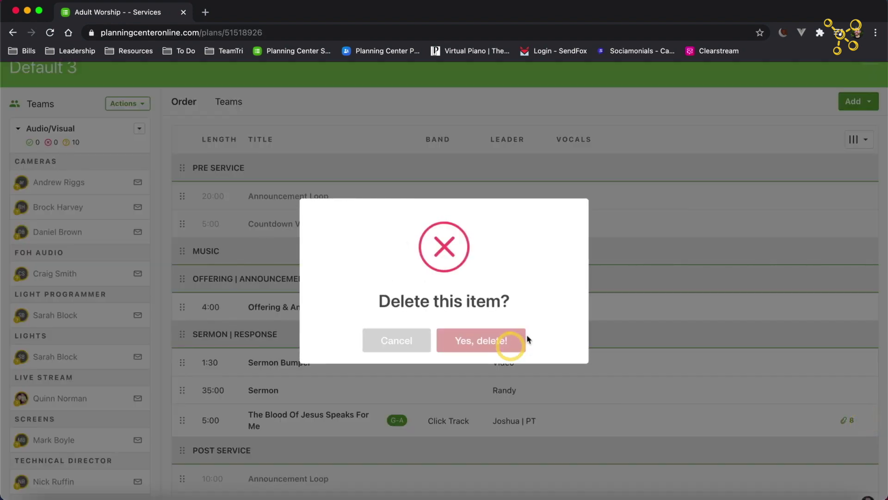
click(513, 338)
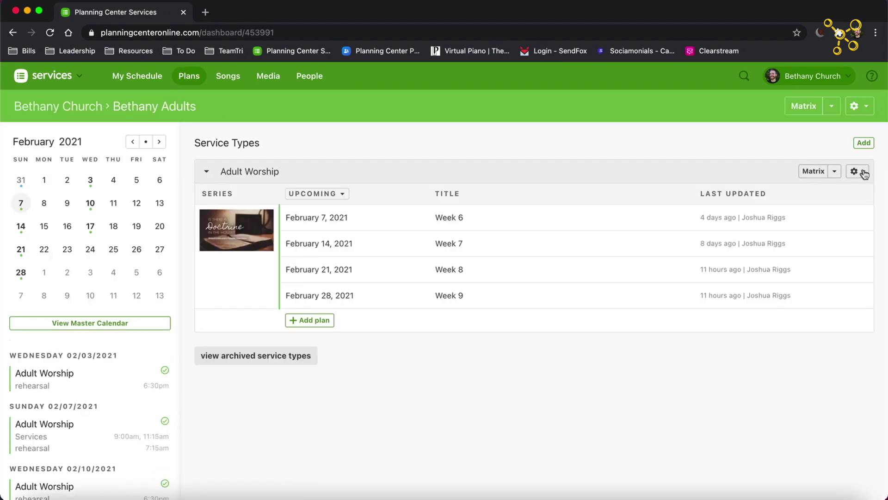
Open the Default Sunday Worship template from Adult Worship's templates and scroll through its order.
click(861, 173)
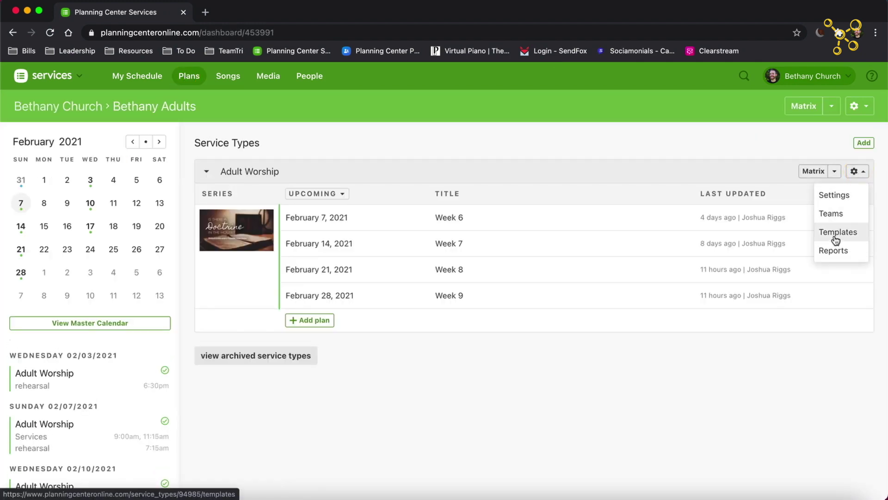
scroll(275, 366, down, 2)
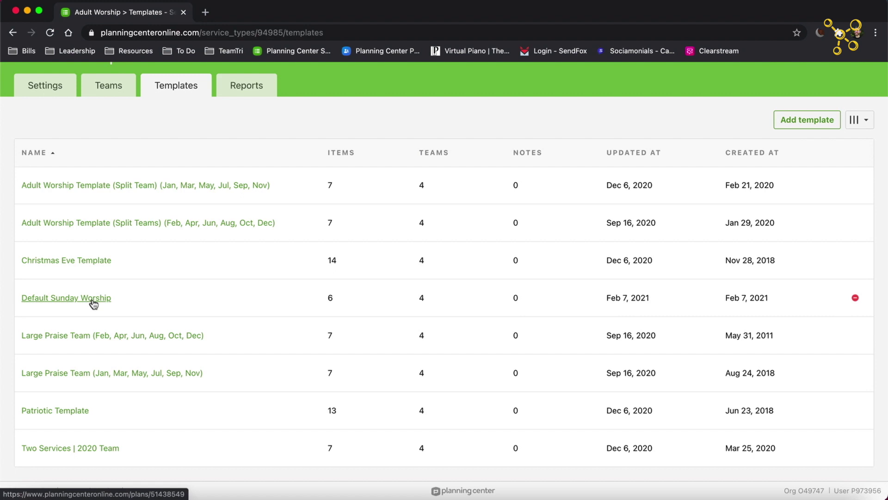
click(102, 302)
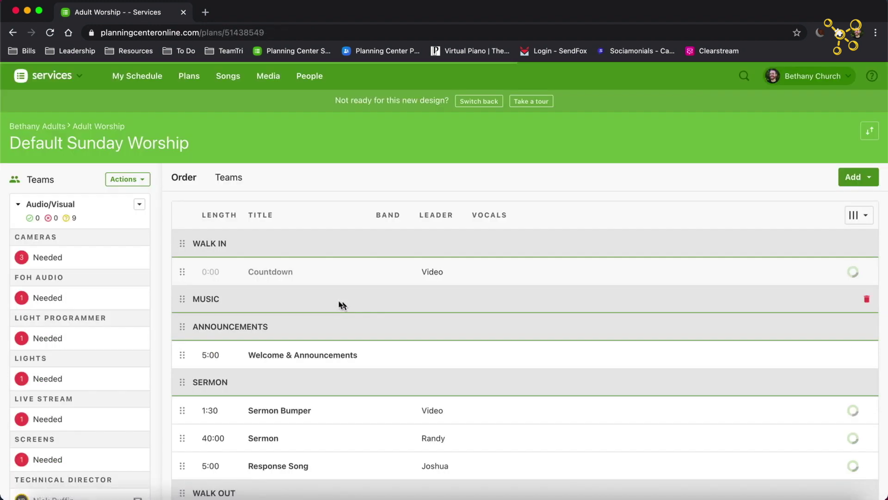
scroll(418, 433, down, 5)
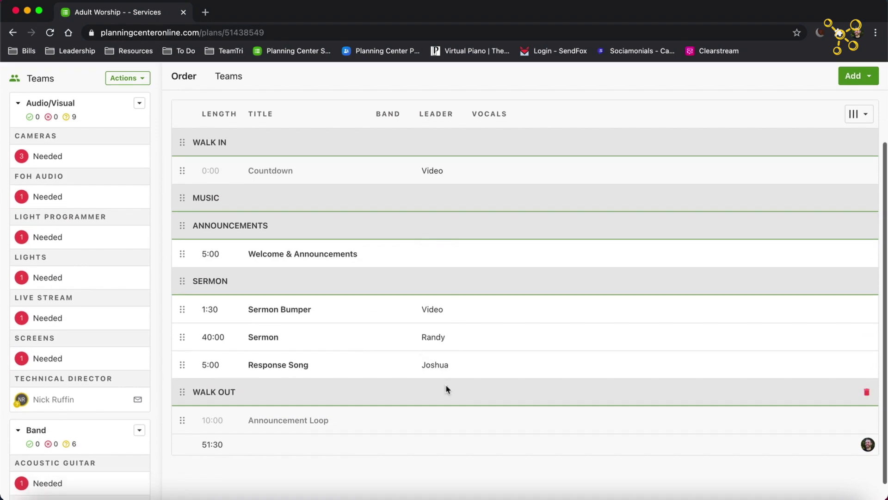
scroll(448, 389, up, 5)
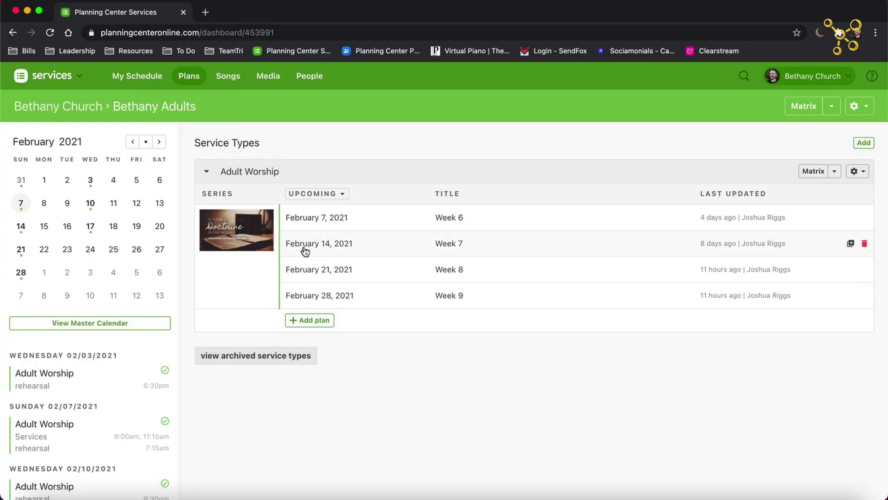
Add four Adult Worship plans, March 7–28, 2021, each based on Default Sunday Worship.
click(323, 323)
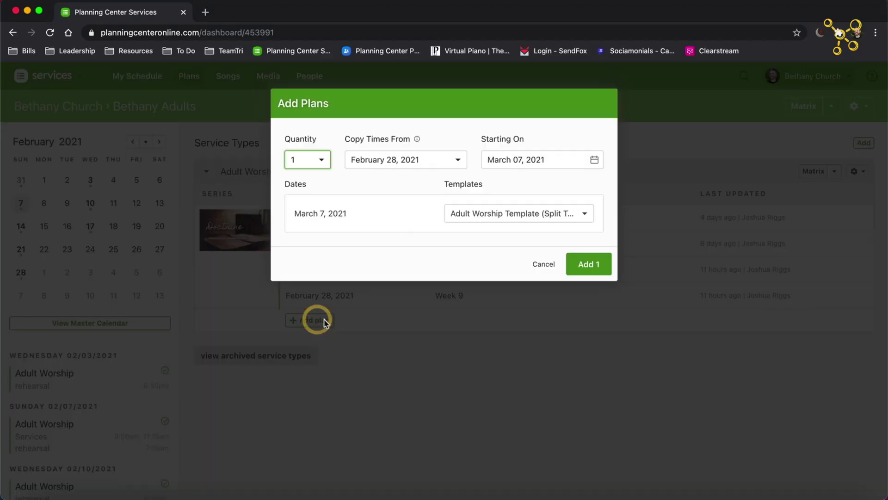
click(316, 161)
click(304, 241)
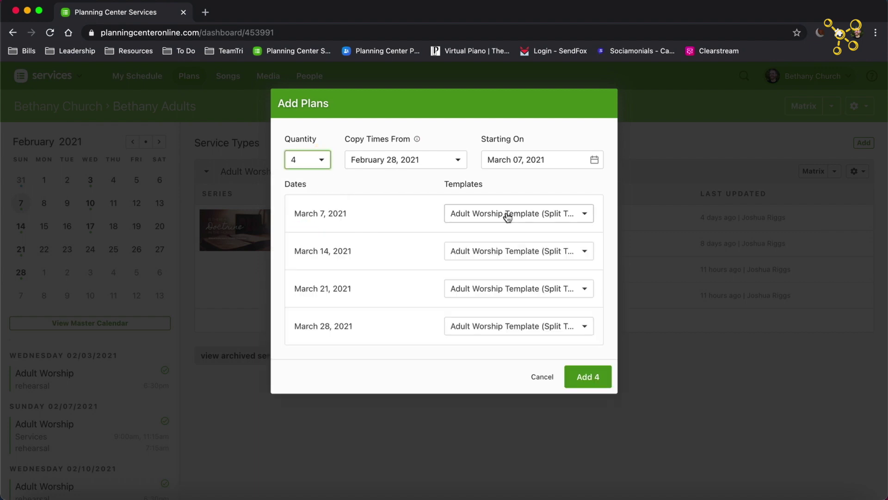
click(562, 214)
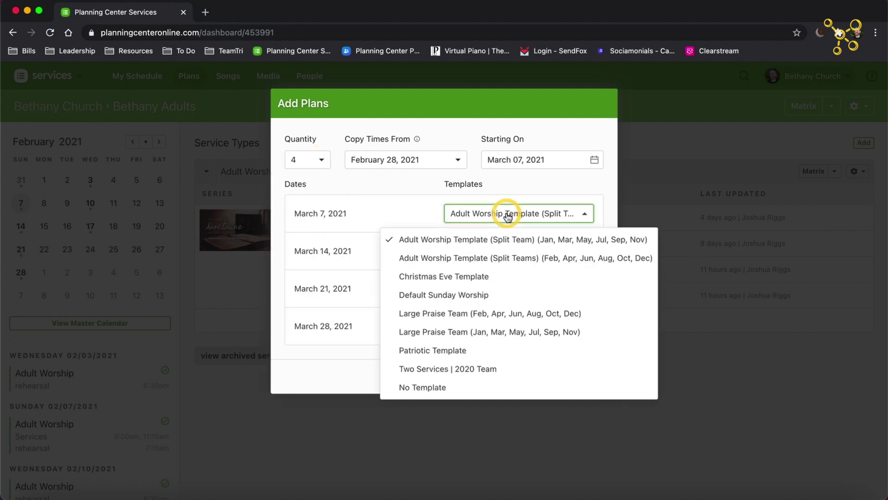
click(442, 299)
click(511, 251)
click(468, 332)
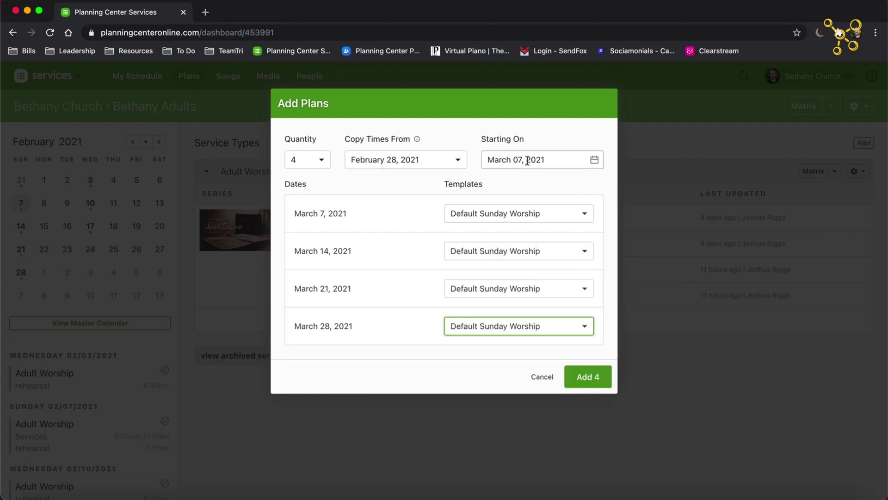
click(588, 378)
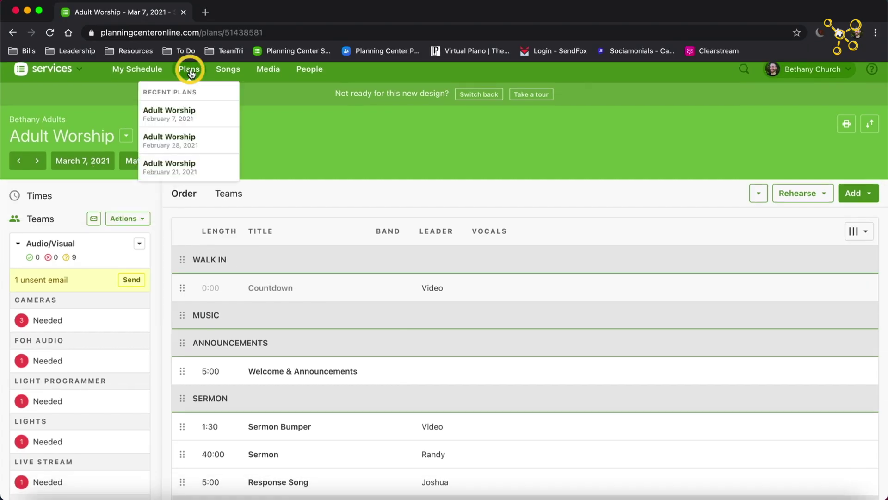
click(189, 76)
scroll(337, 209, down, 1)
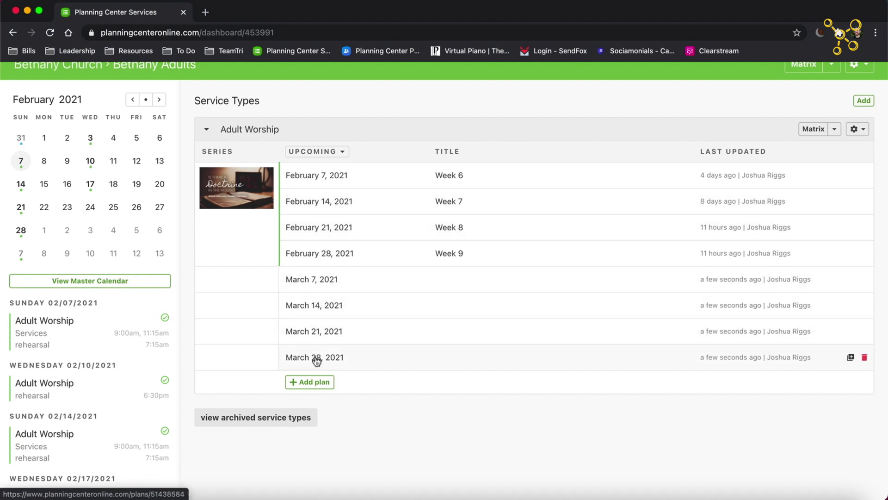
click(324, 283)
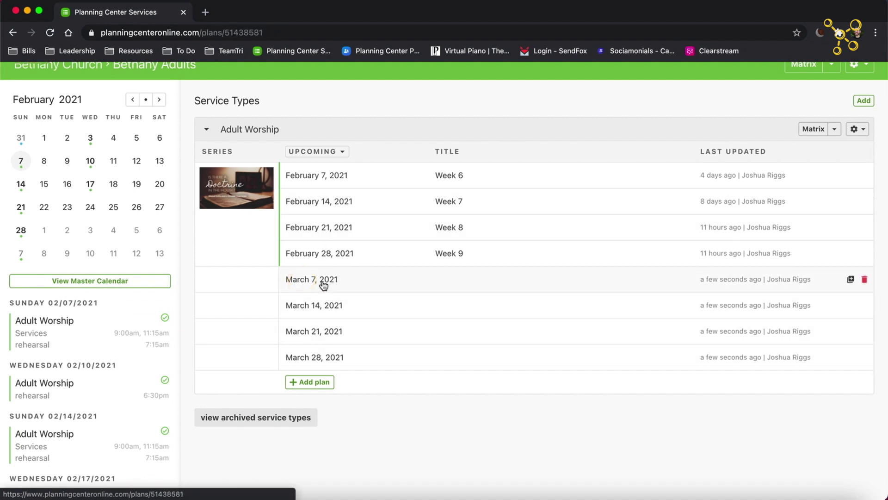
scroll(351, 278, down, 2)
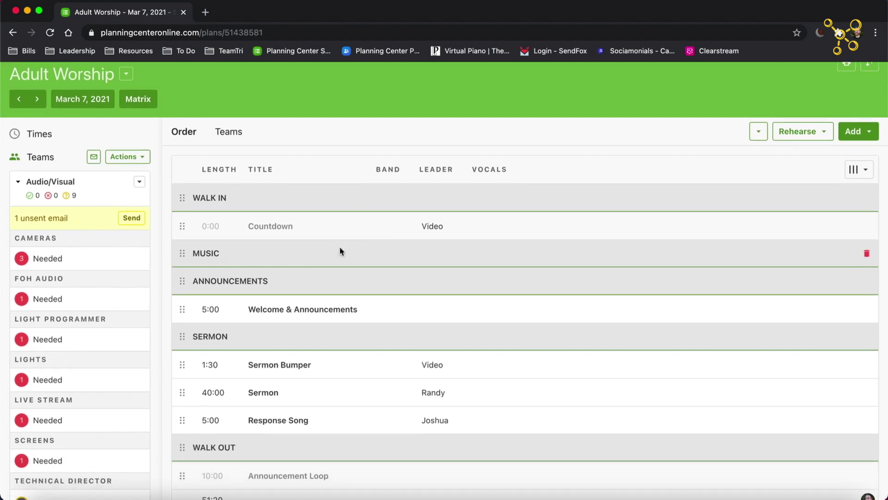
scroll(347, 236, down, 1)
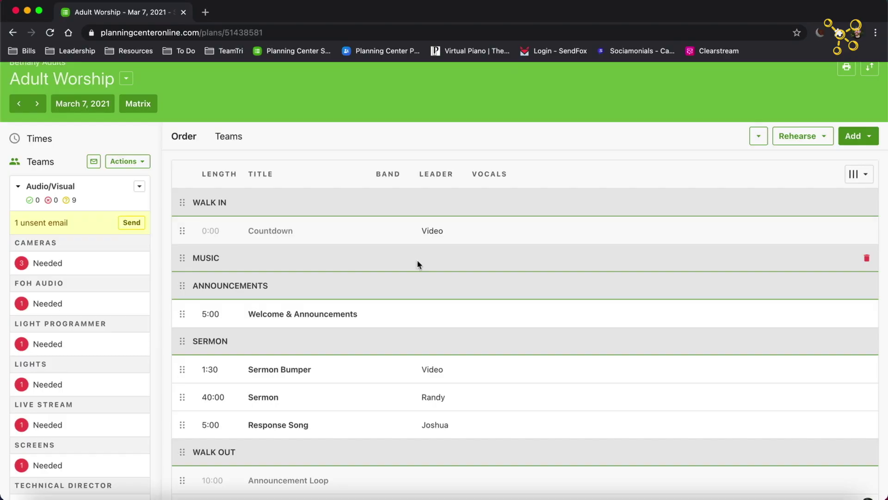
Add How Great Is Our God to the March 7 plan and drag The Power Of The Cross into Music.
click(418, 264)
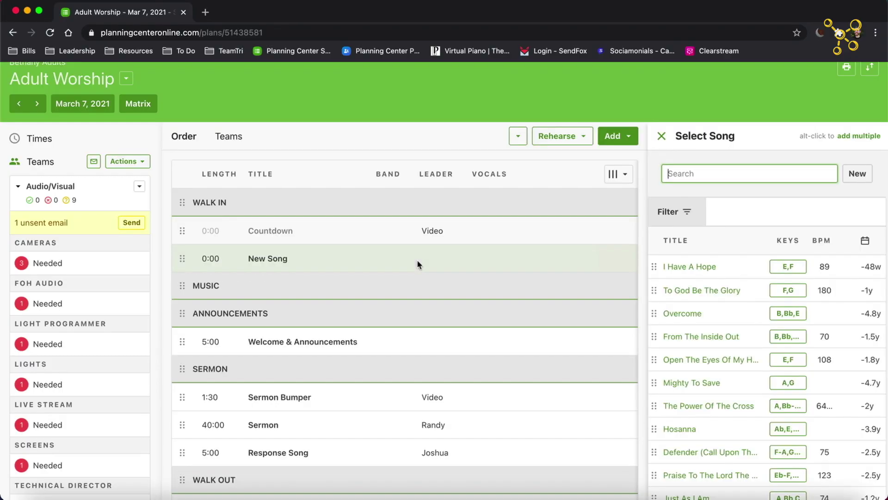
text(How )
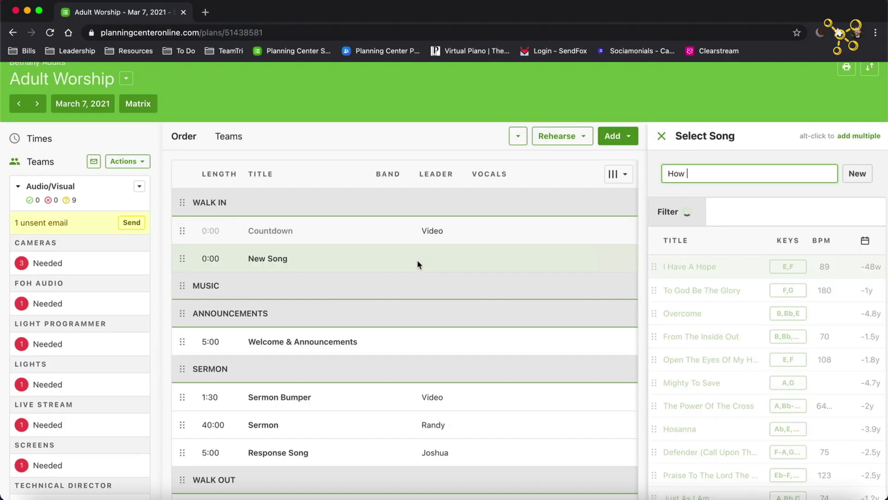
text(Great Is ou)
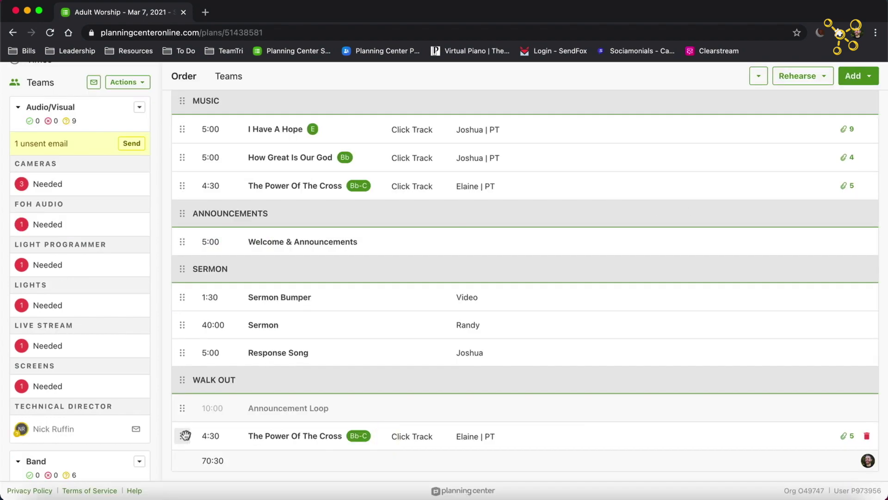
drag(182, 435, 182, 377)
scroll(412, 340, up, 3)
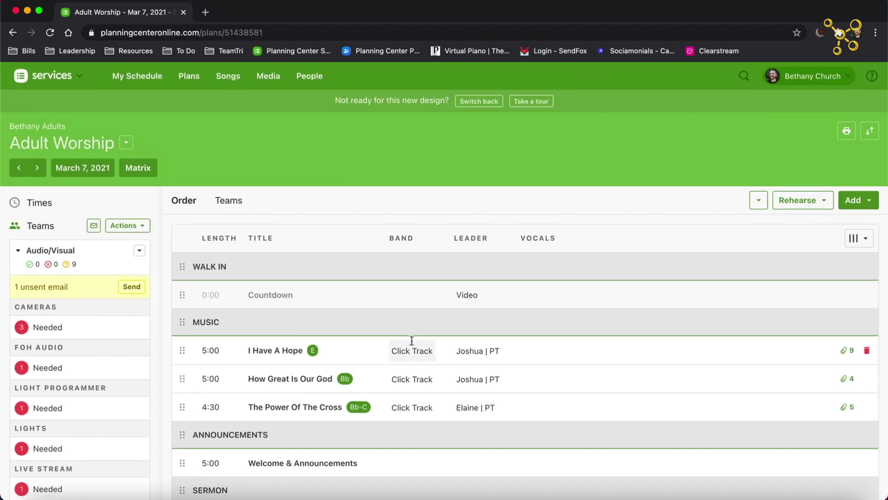